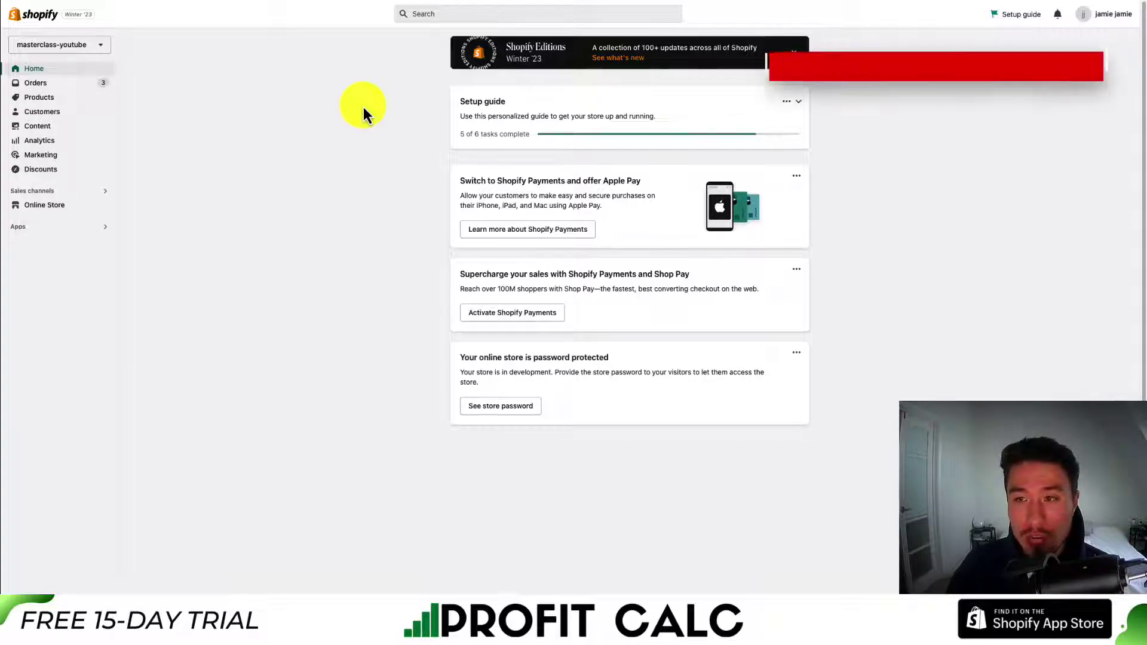
# - From Online Store, start customizing the current Copy of Dawn theme
pyautogui.click(61, 212)
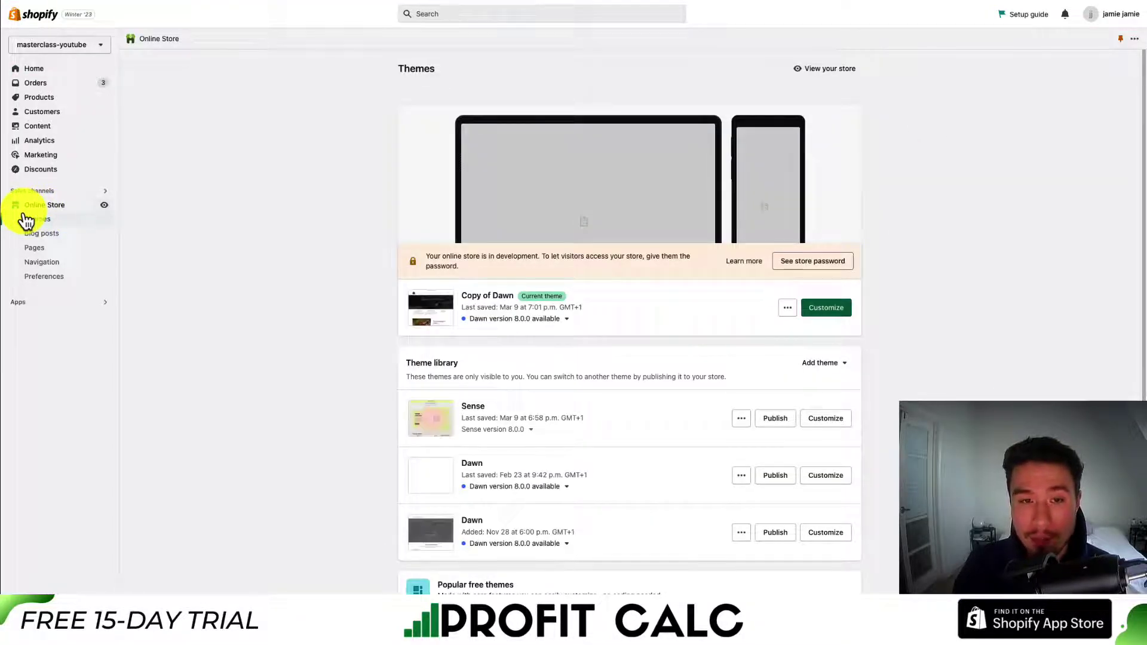
pyautogui.moveTo(507, 296); pyautogui.dragTo(510, 296)
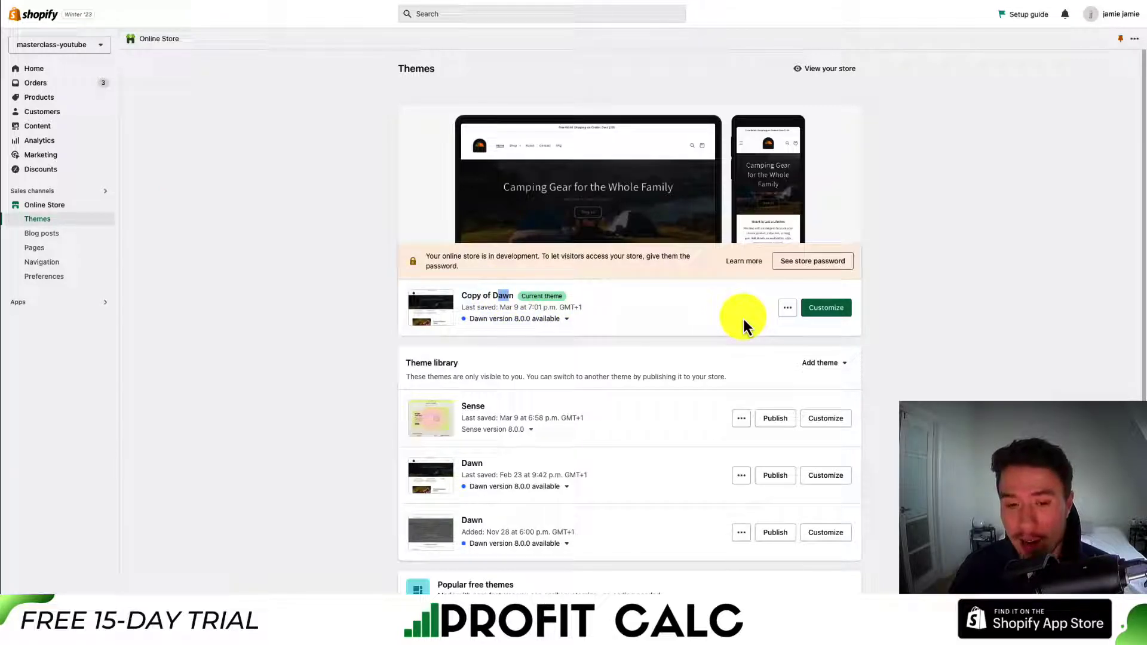
pyautogui.click(401, 343)
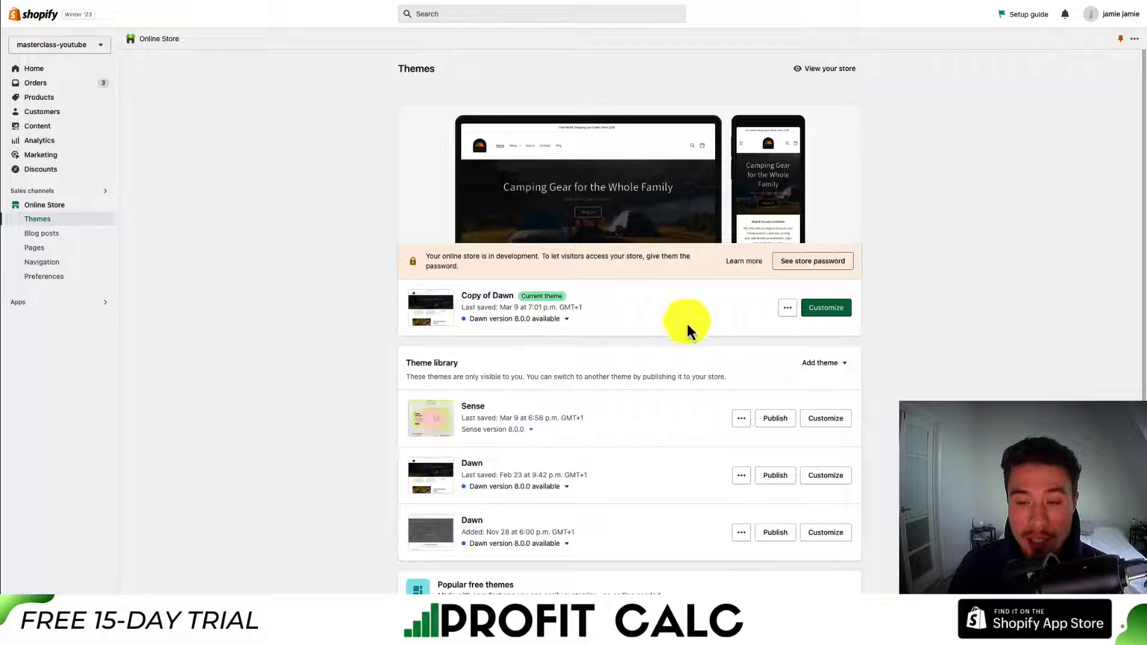
pyautogui.click(822, 313)
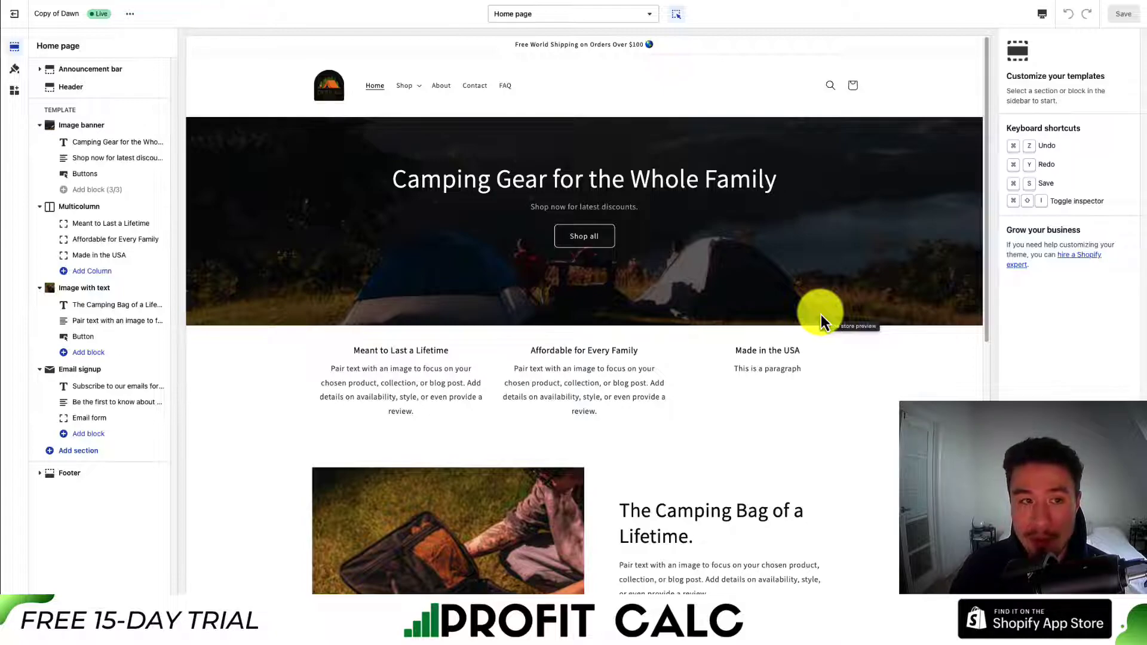
# - Collapse the Image banner, Multicolumn, Image with text and Email signup sections, then list addable sections
pyautogui.moveTo(987, 159)
pyautogui.mouseDown()
pyautogui.moveTo(987, 209)
pyautogui.moveTo(1048, 397)
pyautogui.moveTo(1029, 399)
pyautogui.moveTo(974, 149)
pyautogui.mouseUp()
pyautogui.click(79, 206)
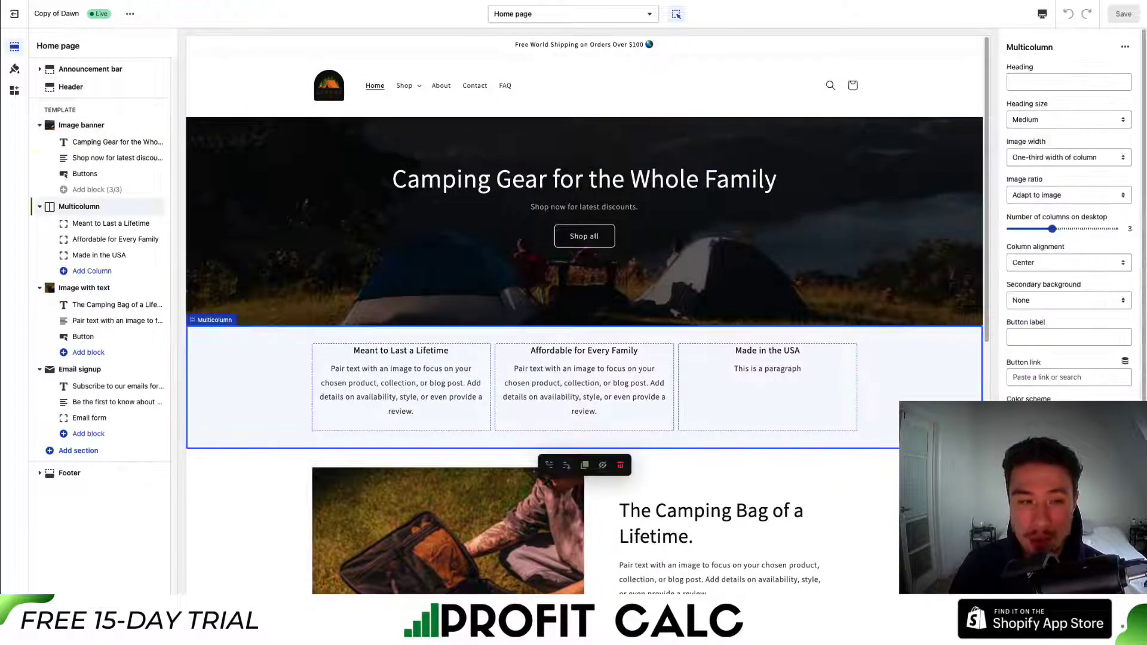
pyautogui.click(39, 125)
pyautogui.click(40, 142)
pyautogui.click(39, 161)
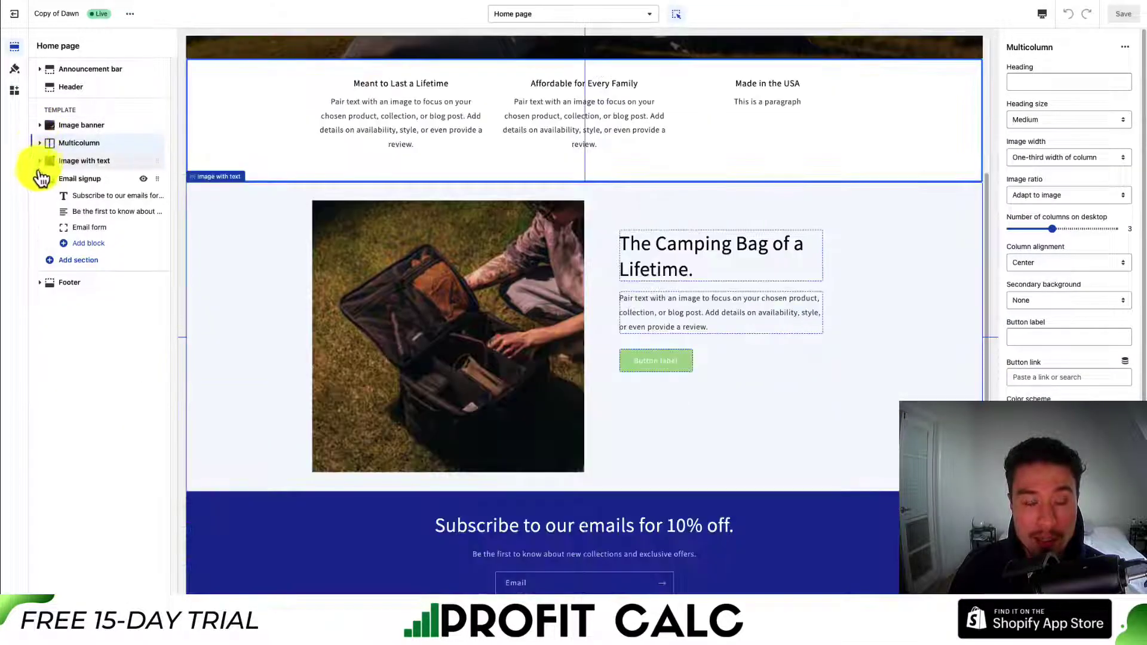
pyautogui.click(40, 178)
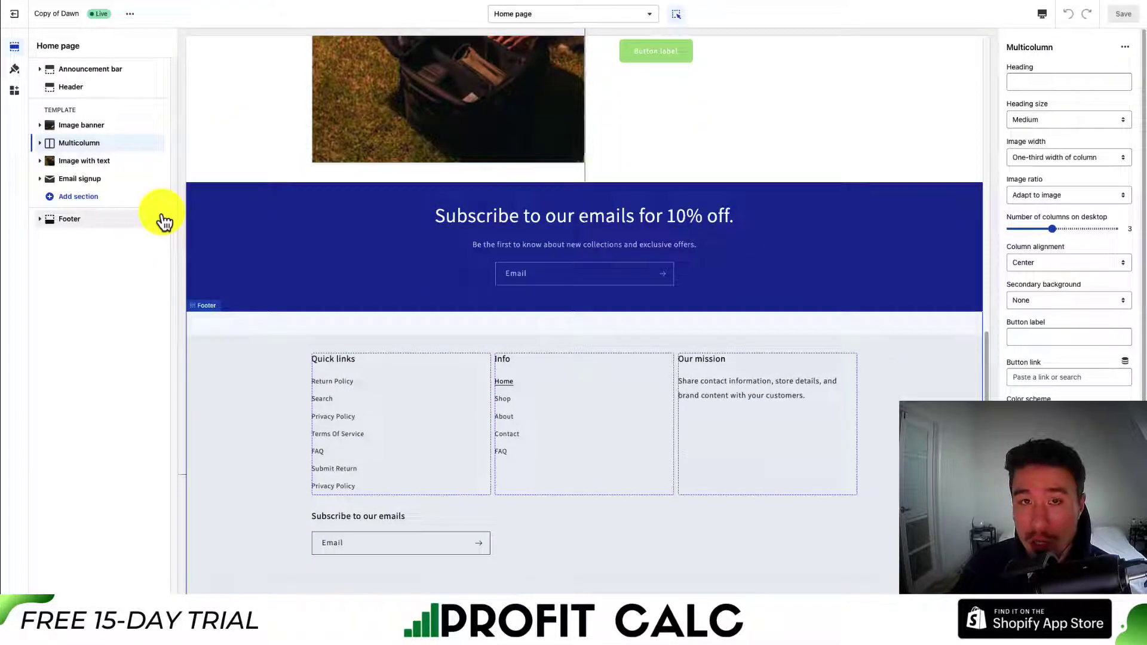
pyautogui.click(75, 203)
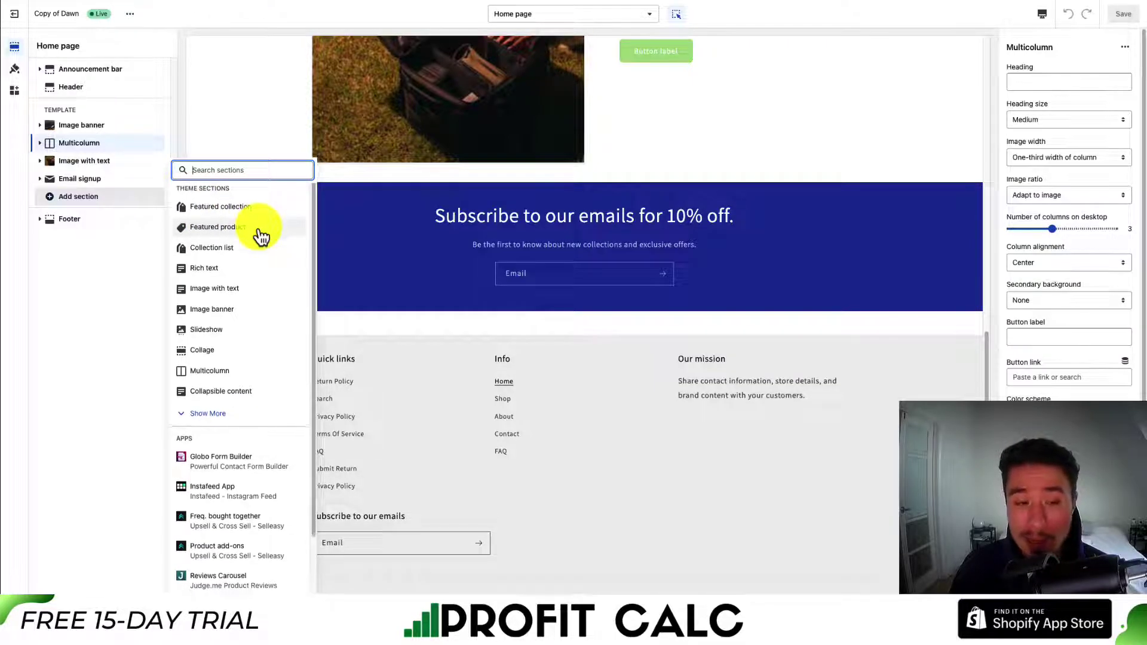
# - Show more theme section types and add an Image with text section below Email signup
pyautogui.click(210, 416)
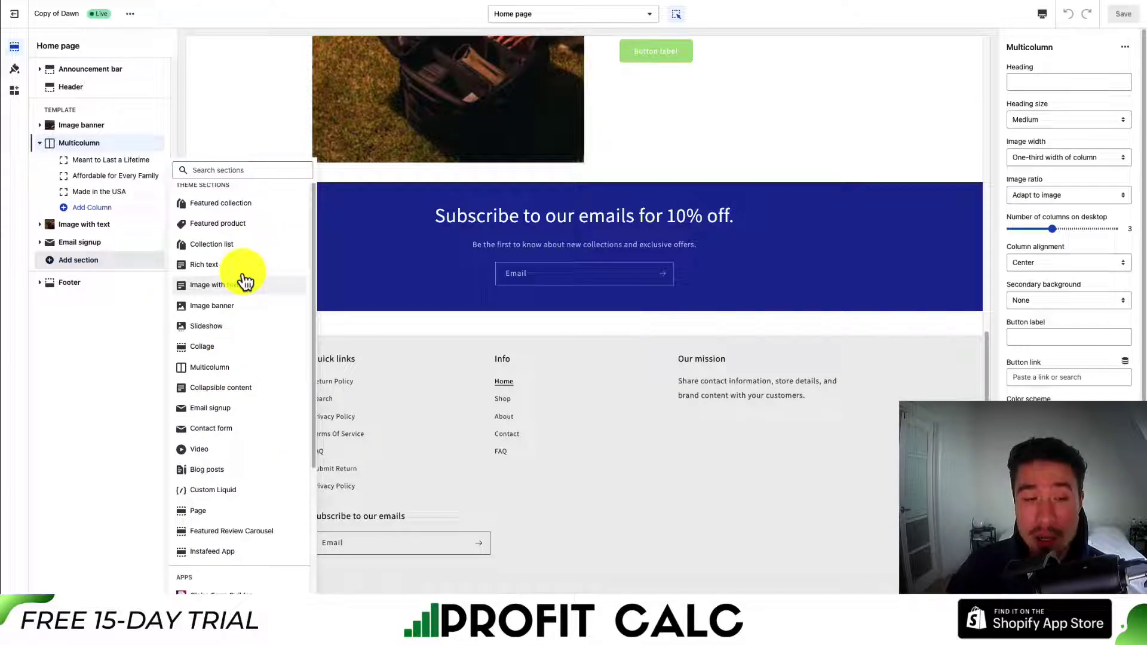
pyautogui.scroll(-1, 247, 302)
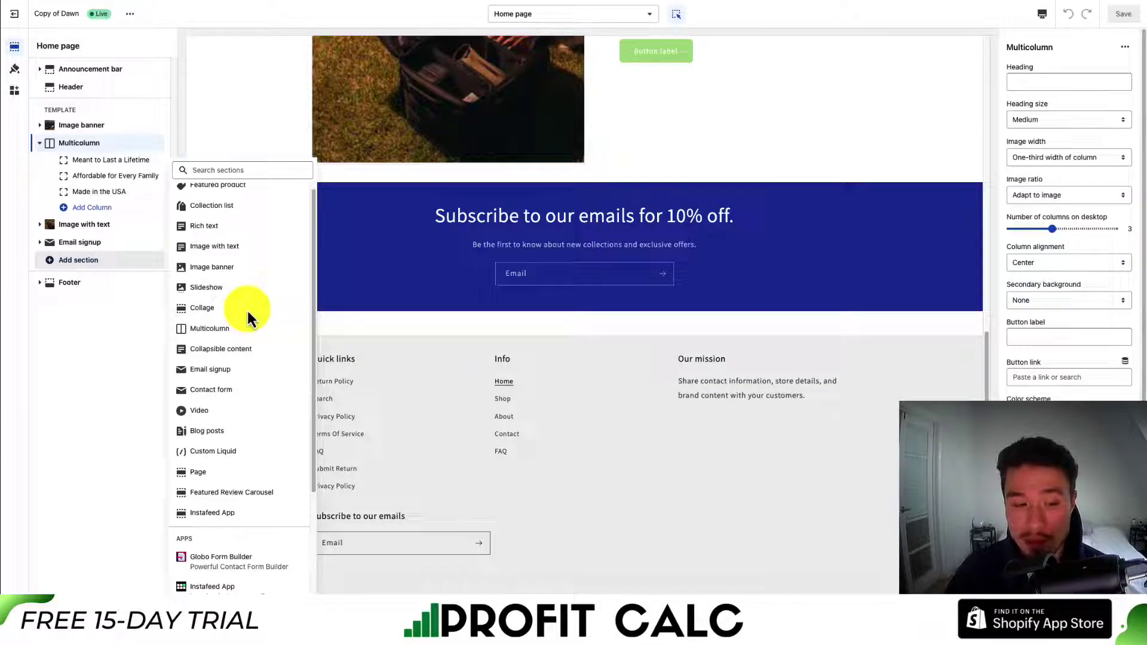
pyautogui.scroll(1, 233, 366)
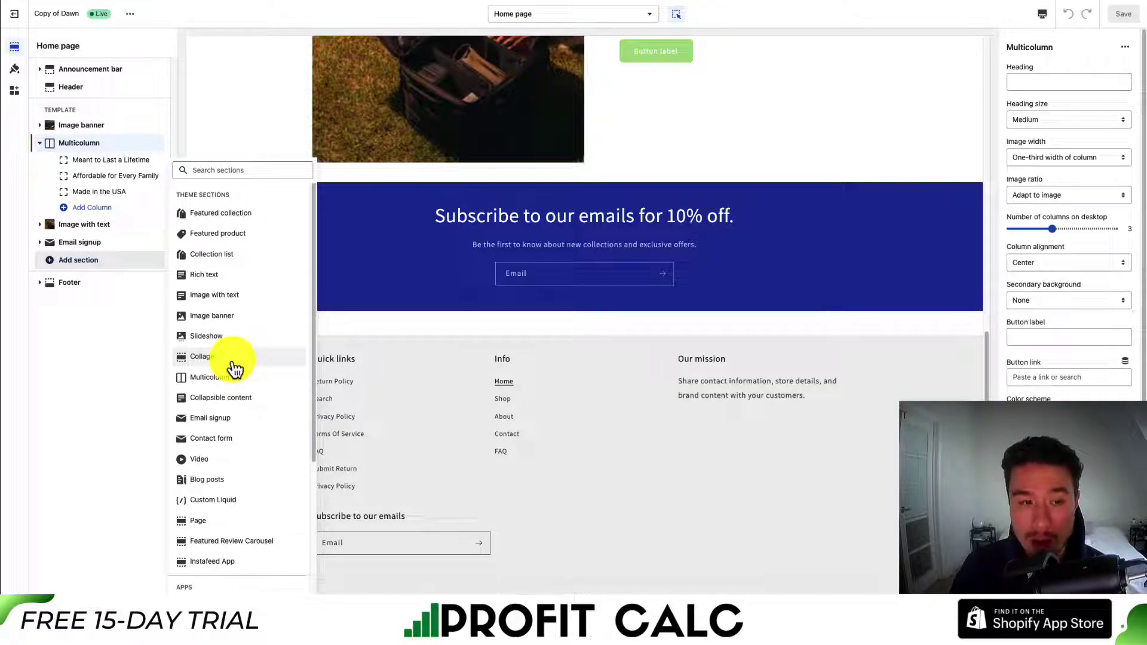
pyautogui.click(252, 295)
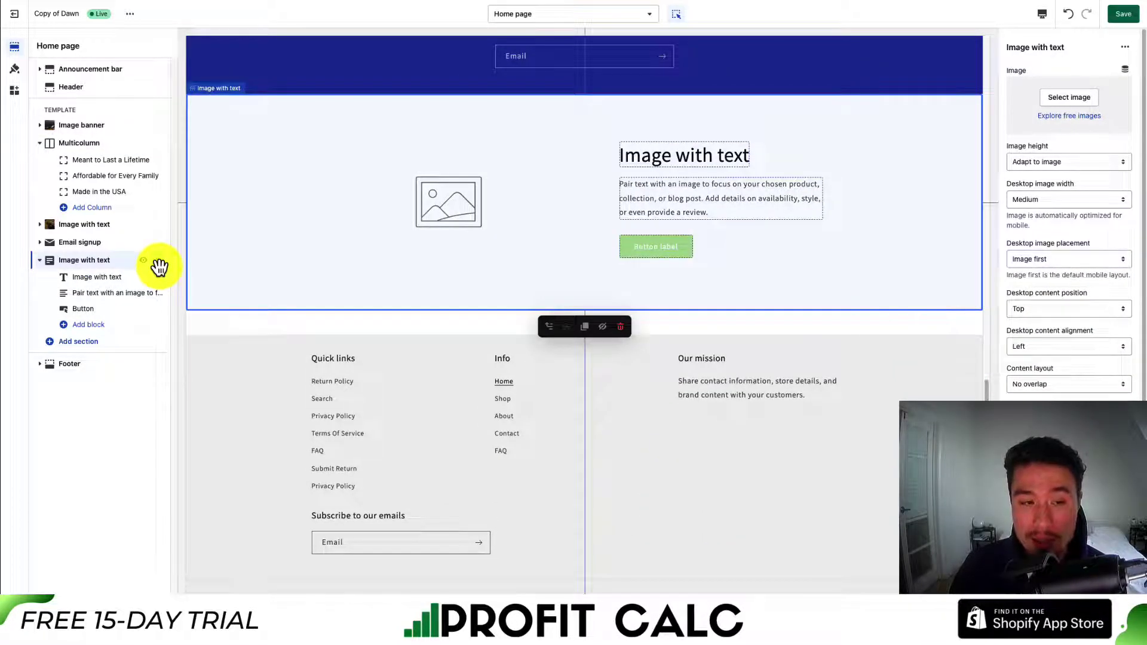
# - Replace the new section's placeholder heading with 'New Image'
pyautogui.moveTo(159, 266)
pyautogui.mouseDown()
pyautogui.moveTo(151, 151)
pyautogui.moveTo(147, 278)
pyautogui.mouseUp()
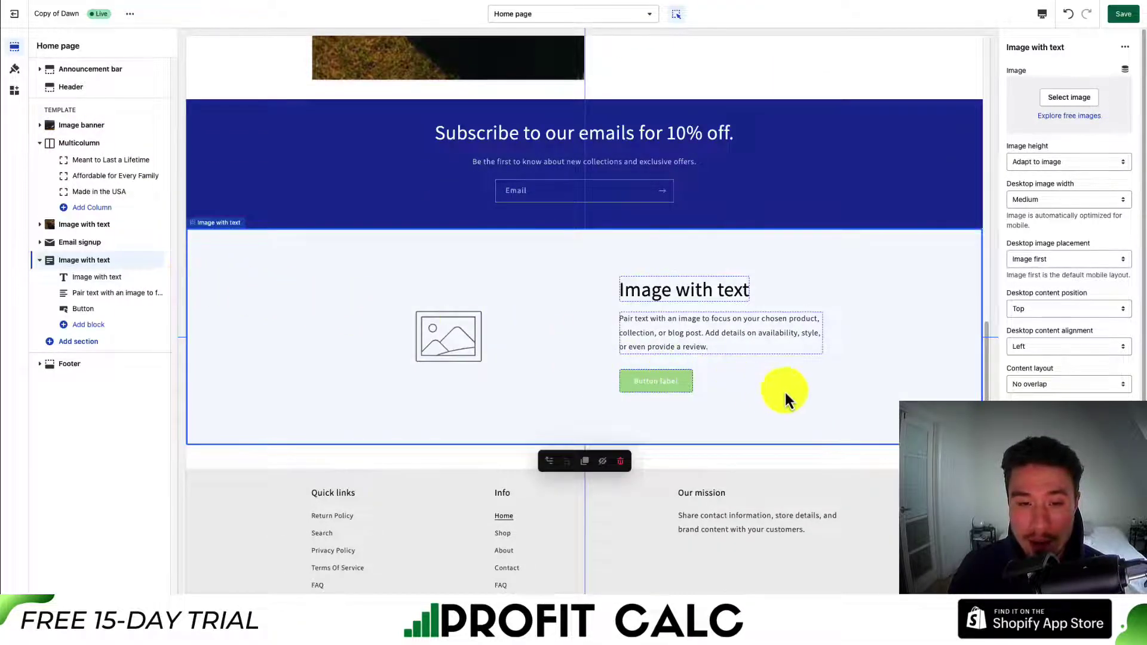
pyautogui.click(699, 295)
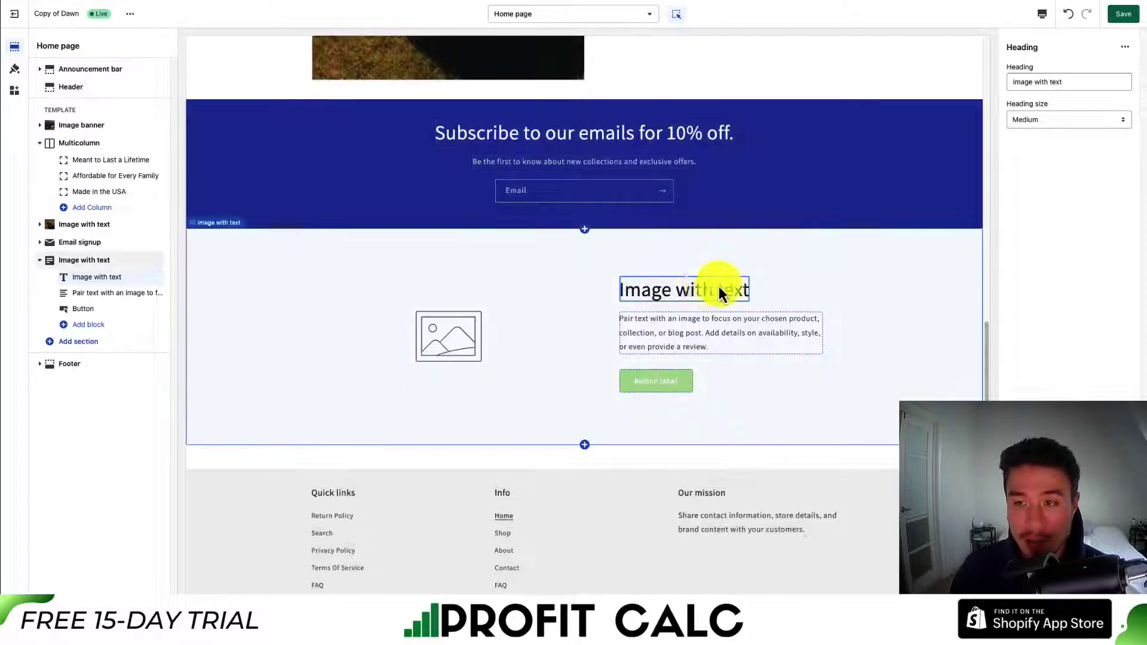
pyautogui.click(659, 289)
pyautogui.click(1063, 88)
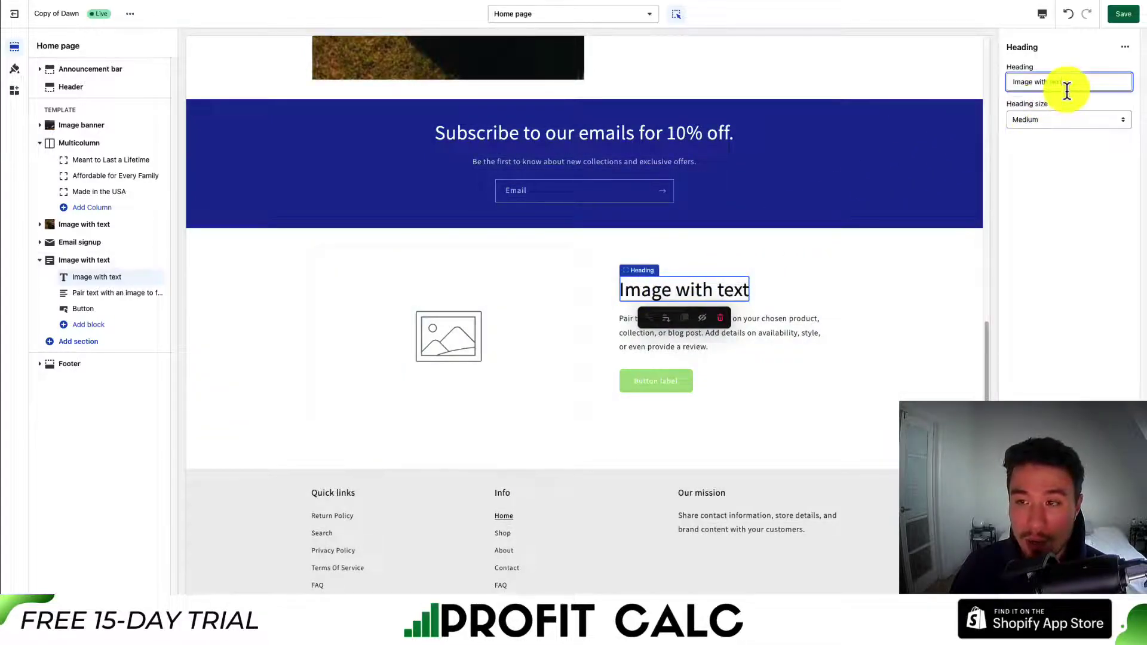
pyautogui.hotkey('ctrl', 'a')
pyautogui.write('New Image')
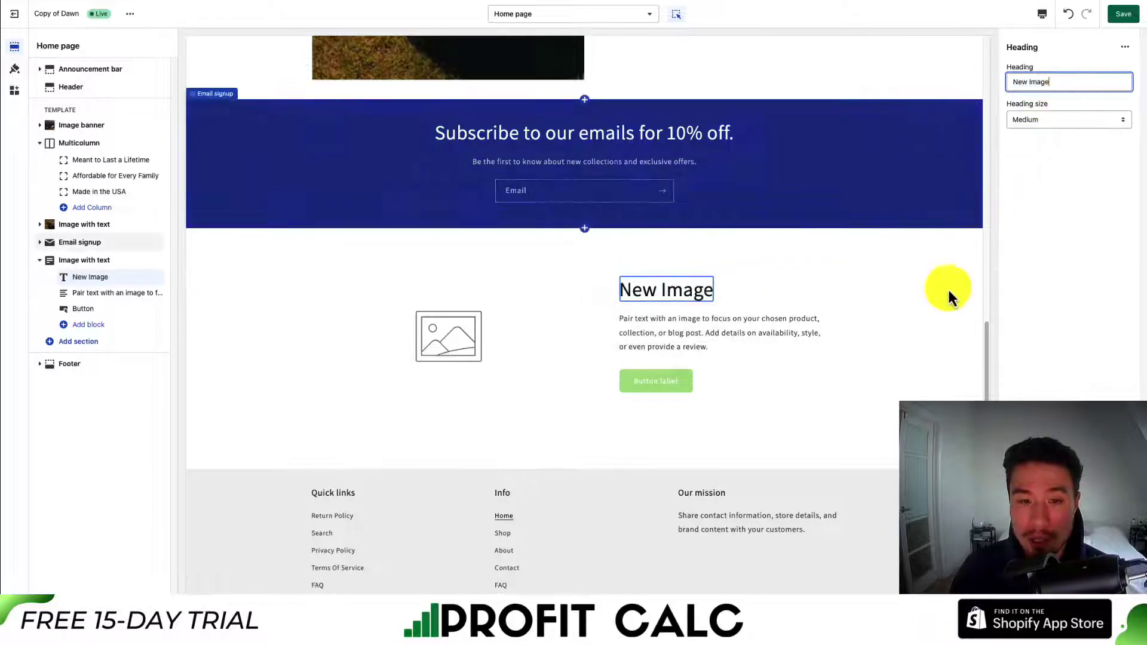
pyautogui.click(447, 340)
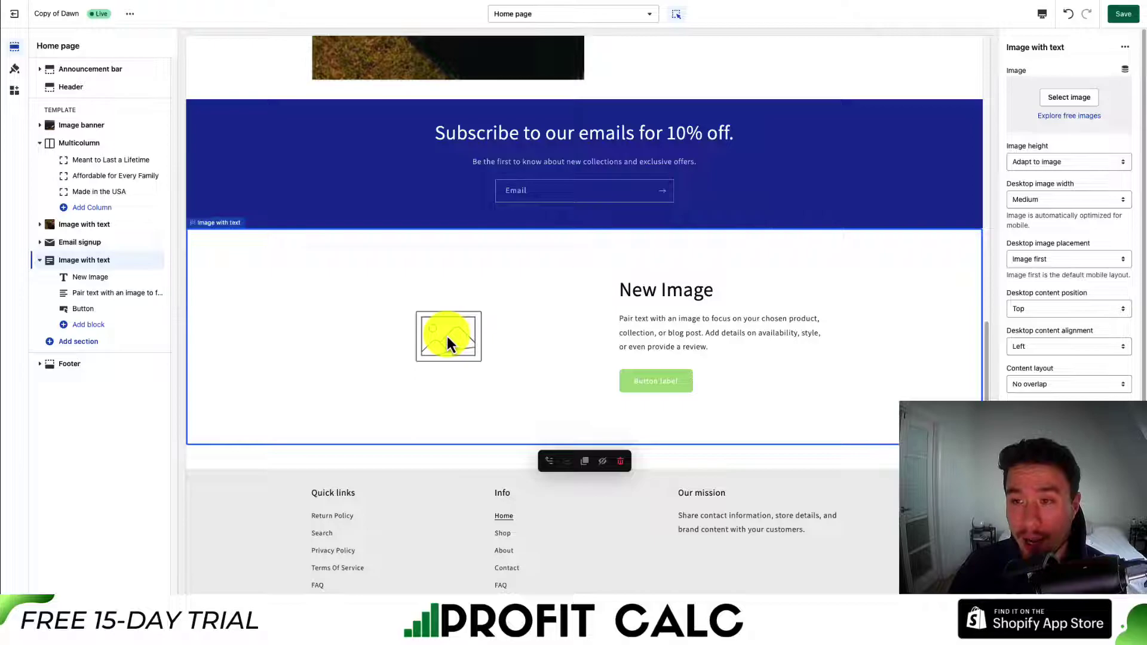
# - Use the Staff Favorites photo of a person on seaside rocks as the section image
pyautogui.click(1051, 116)
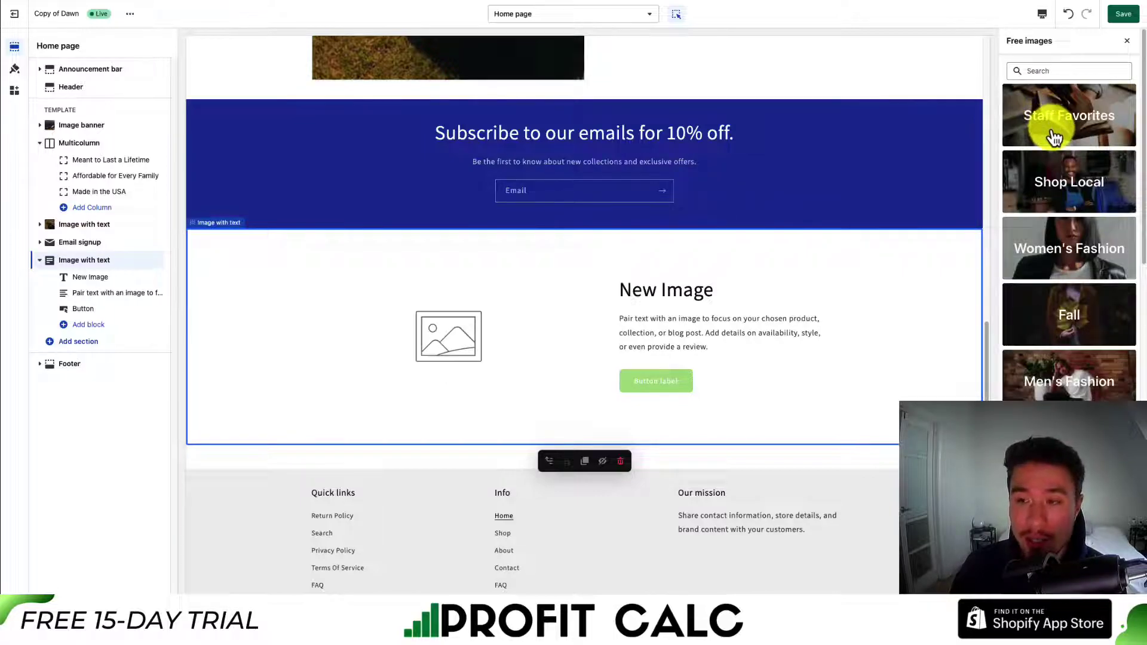
pyautogui.click(1052, 133)
pyautogui.click(1056, 150)
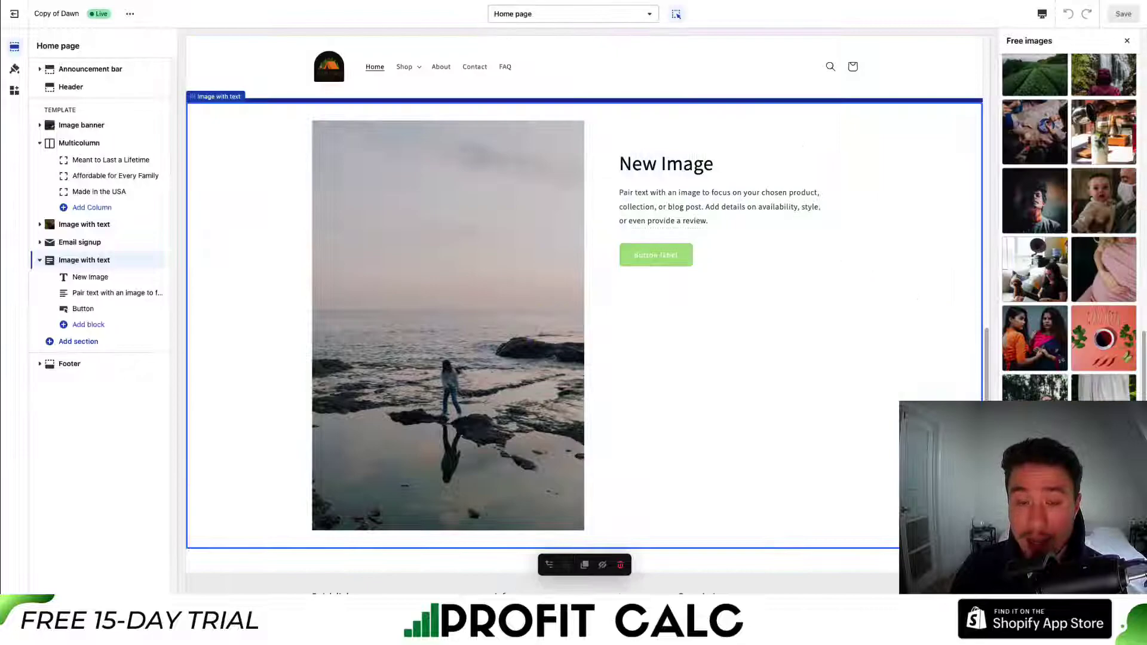
pyautogui.click(1116, 577)
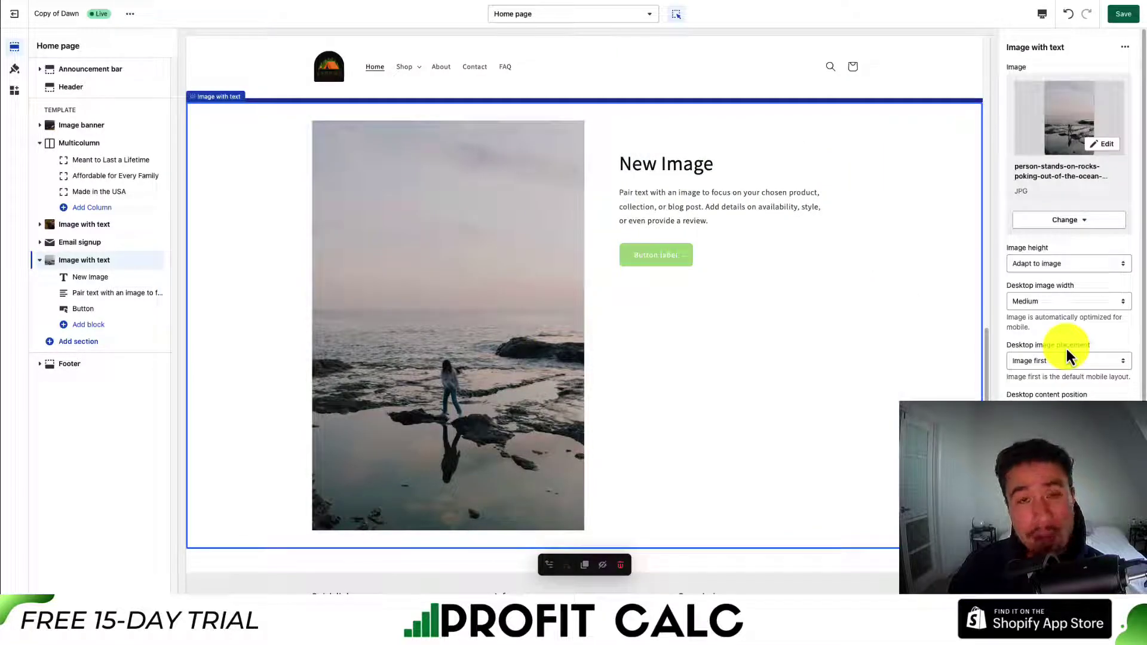
# - Set the image height to Small, keeping the desktop image width at Medium
pyautogui.click(1049, 263)
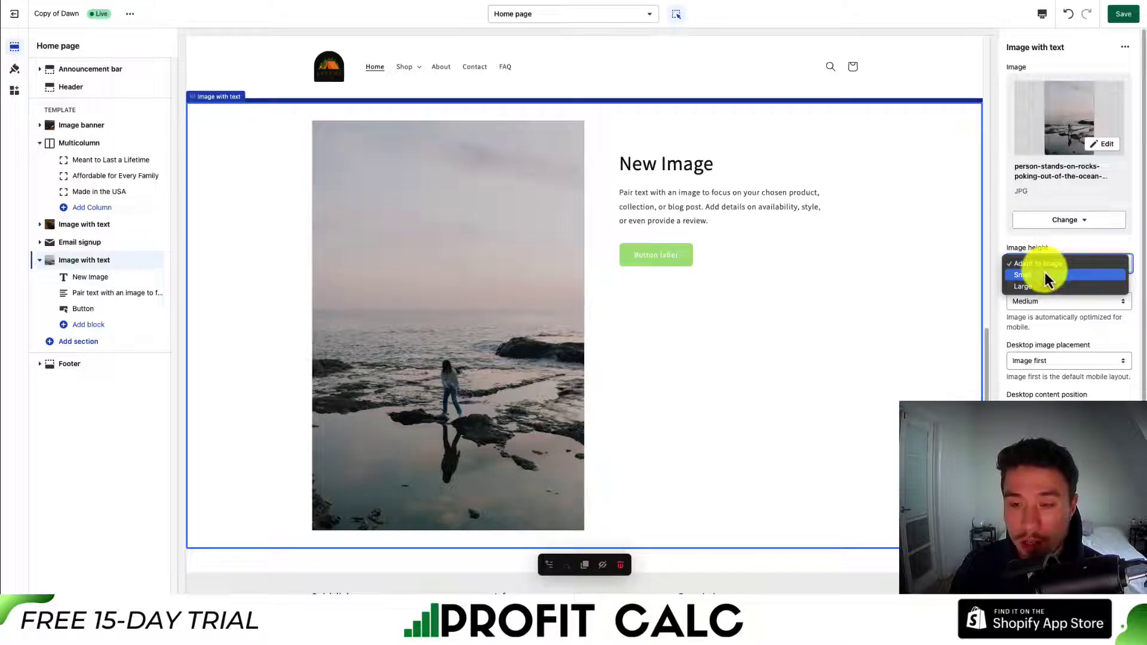
pyautogui.click(1045, 274)
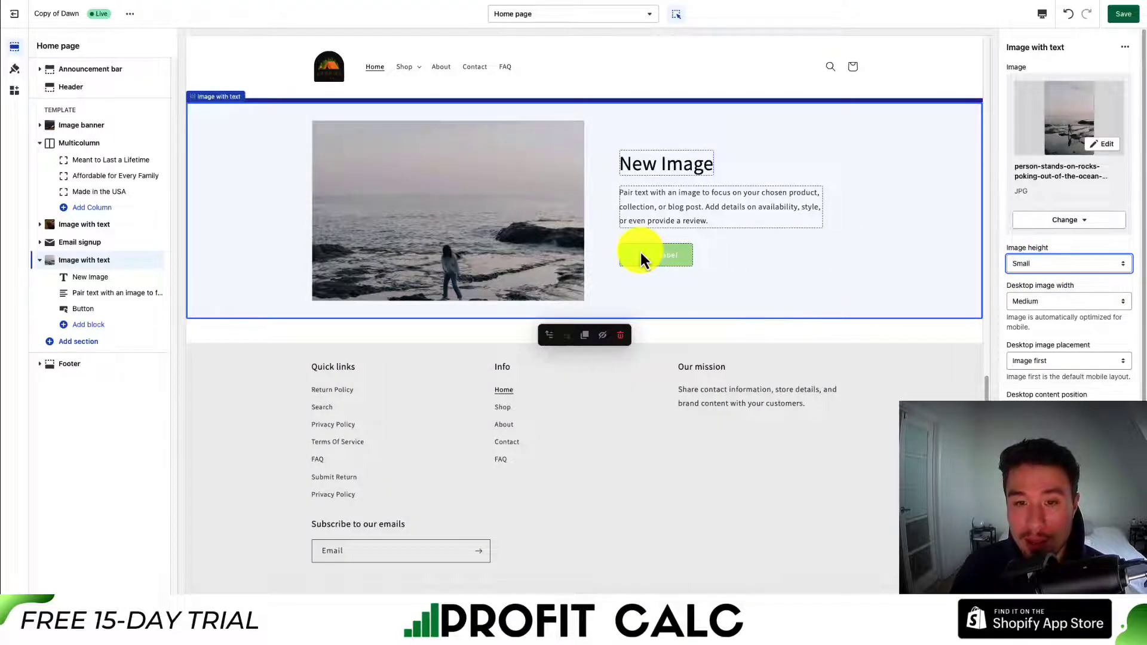
pyautogui.click(1076, 301)
pyautogui.click(1085, 334)
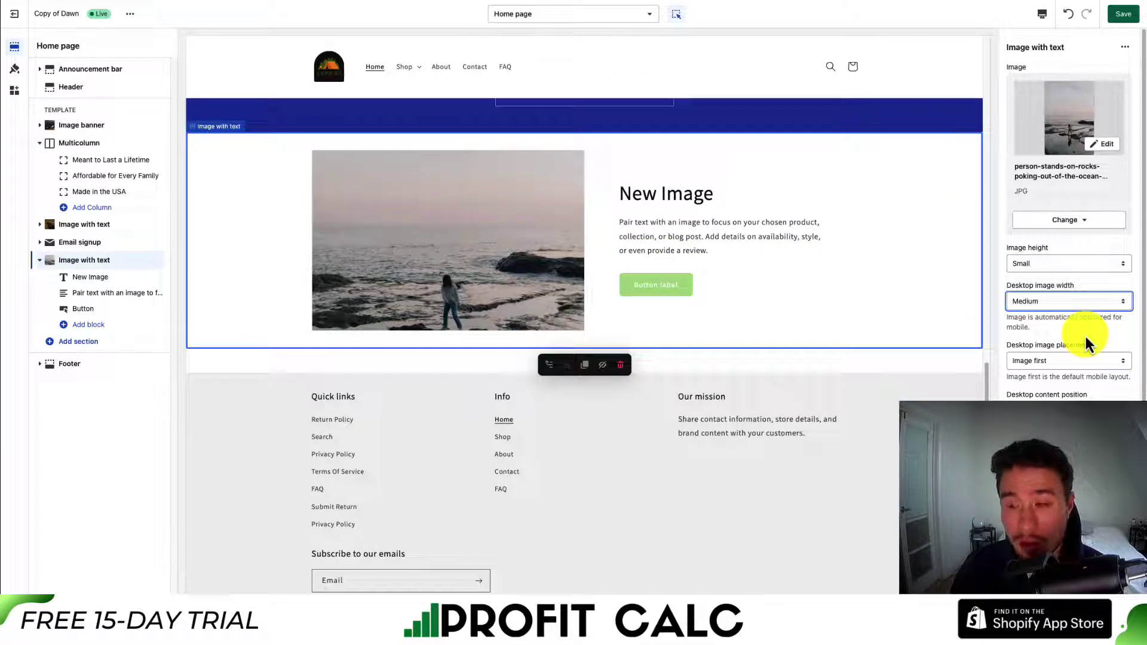
pyautogui.scroll(-1, 1084, 334)
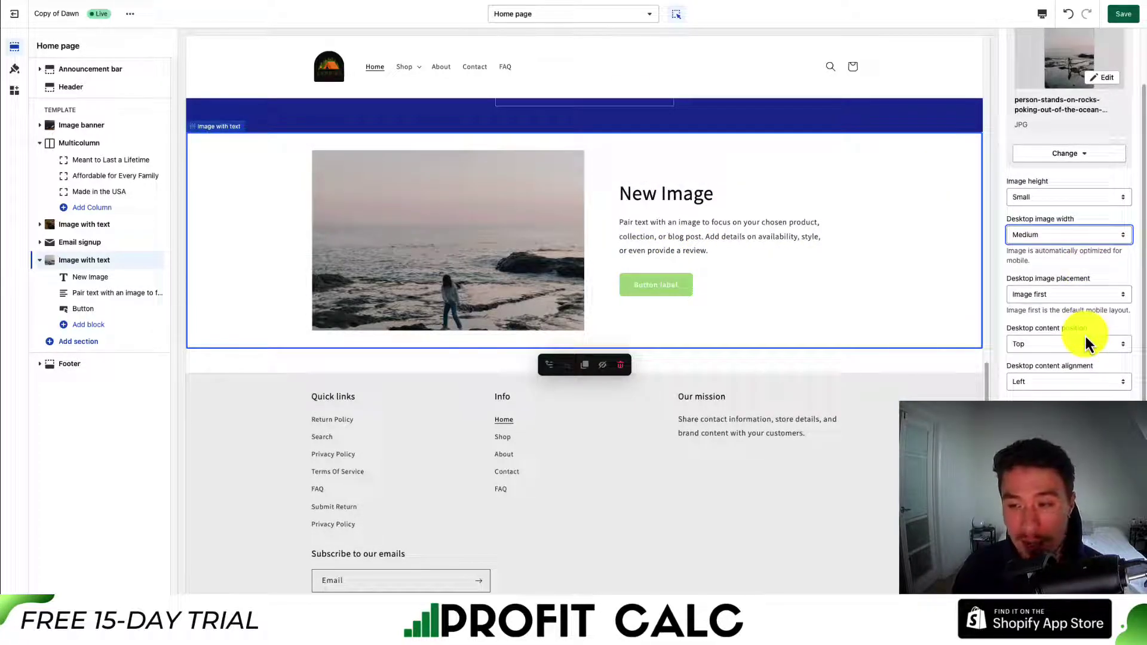
pyautogui.scroll(-1, 1085, 338)
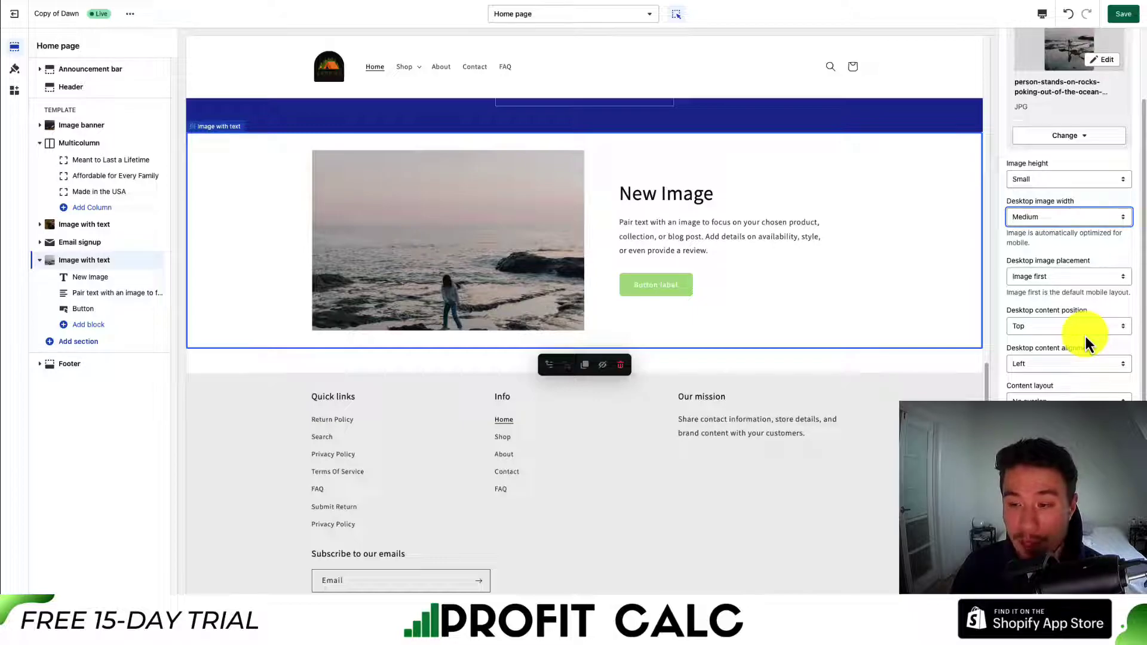
pyautogui.click(1043, 13)
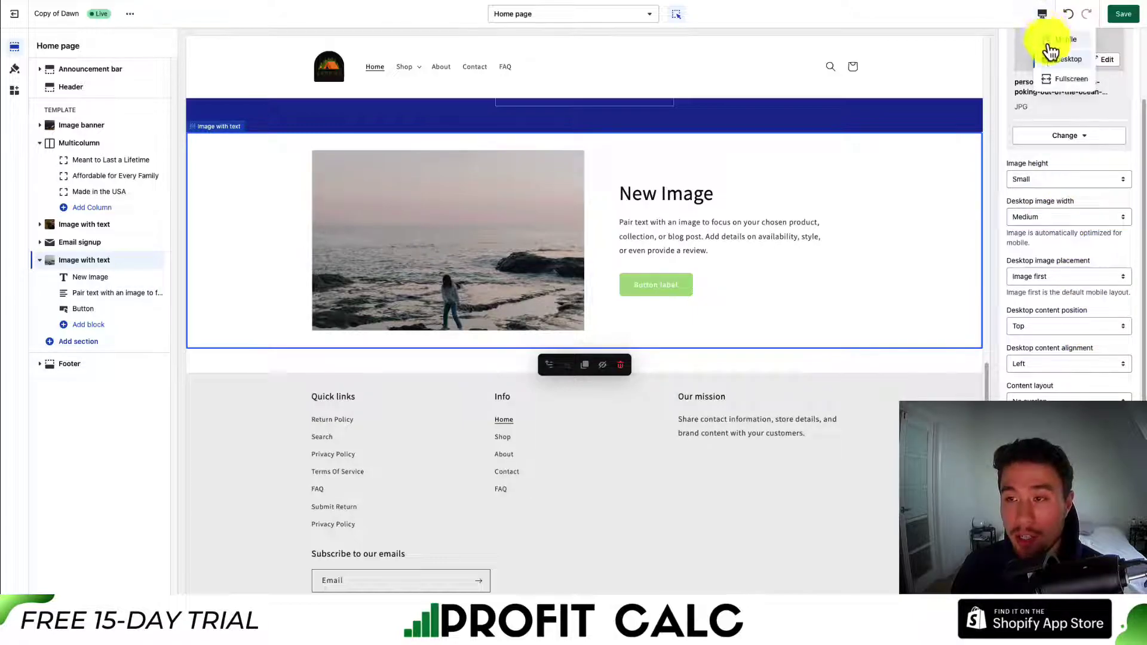
pyautogui.click(1050, 41)
pyautogui.scroll(-1, 1057, 328)
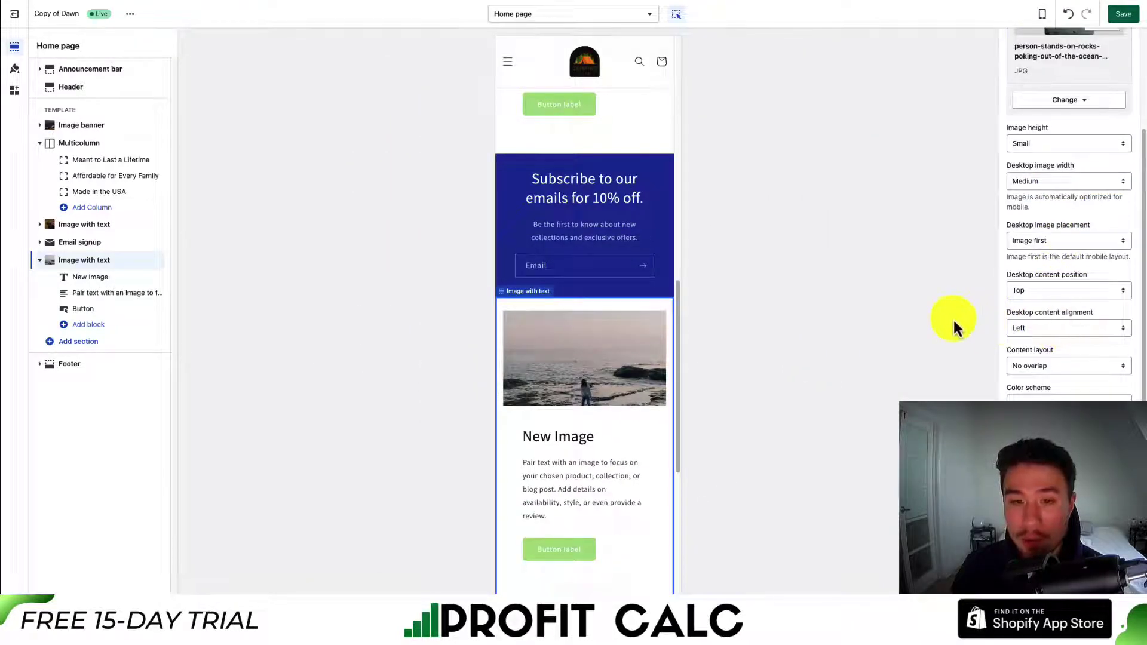
pyautogui.scroll(-1, 691, 307)
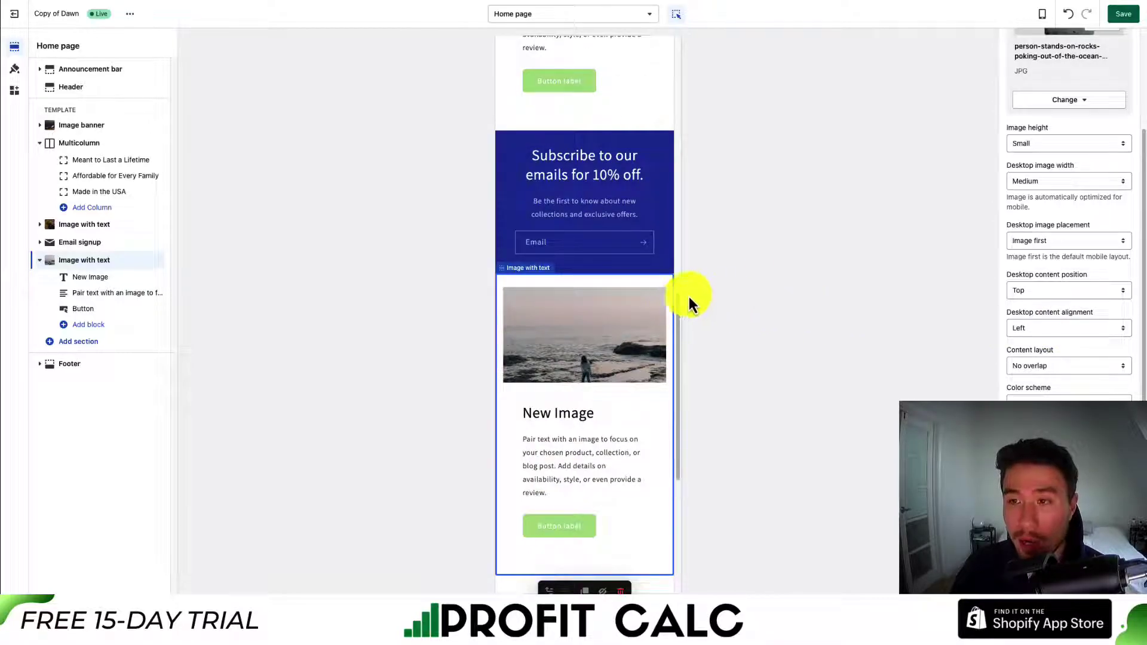
pyautogui.click(1043, 13)
pyautogui.click(1050, 59)
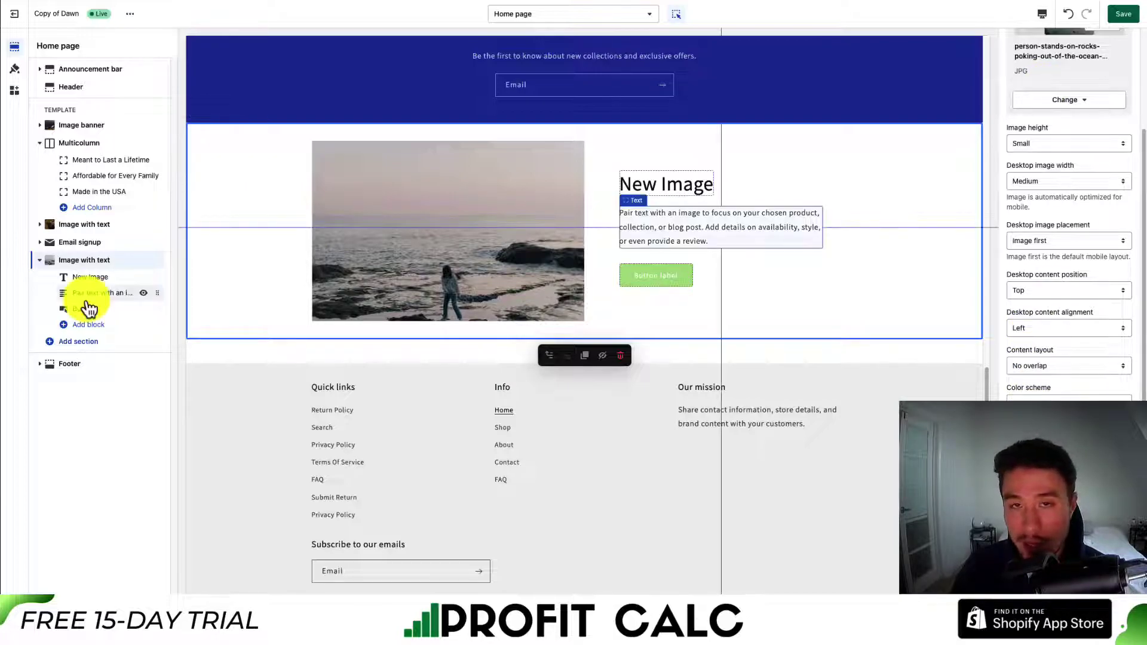
# - Add an Image banner section right below the New Image section
pyautogui.click(58, 343)
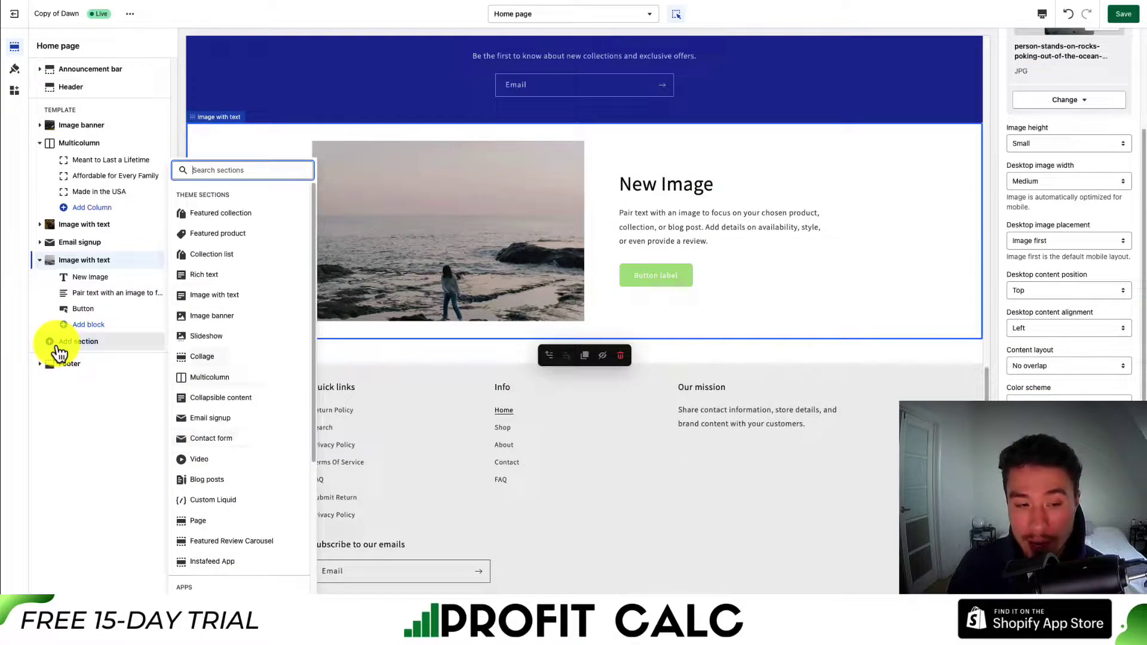
pyautogui.click(59, 347)
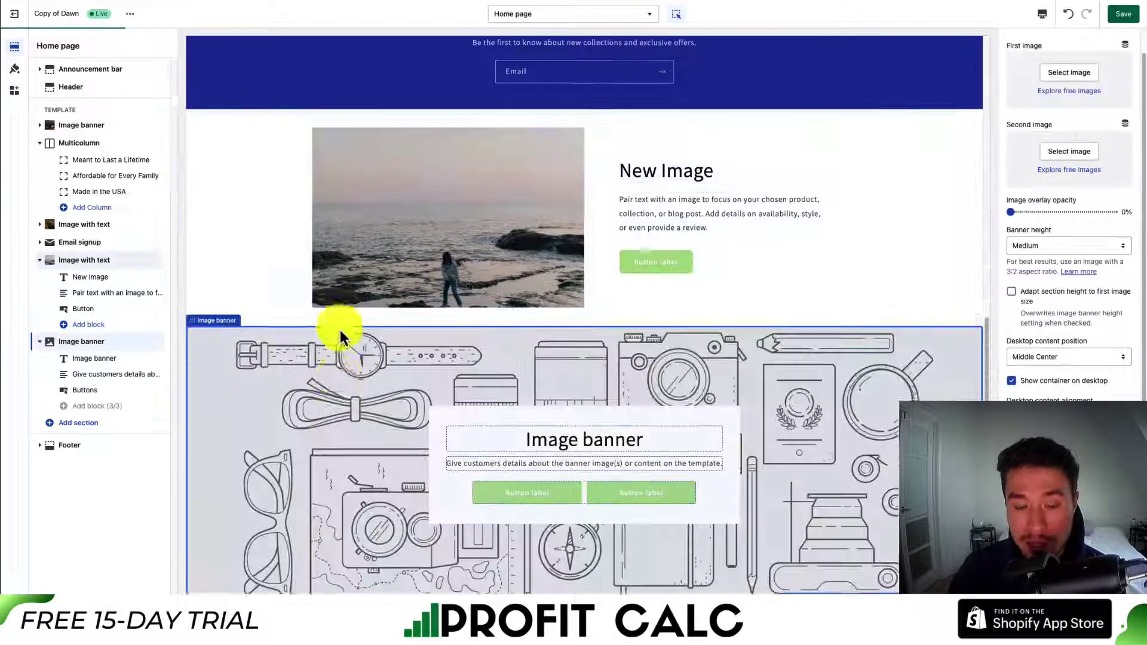
pyautogui.scroll(15, 340, 327)
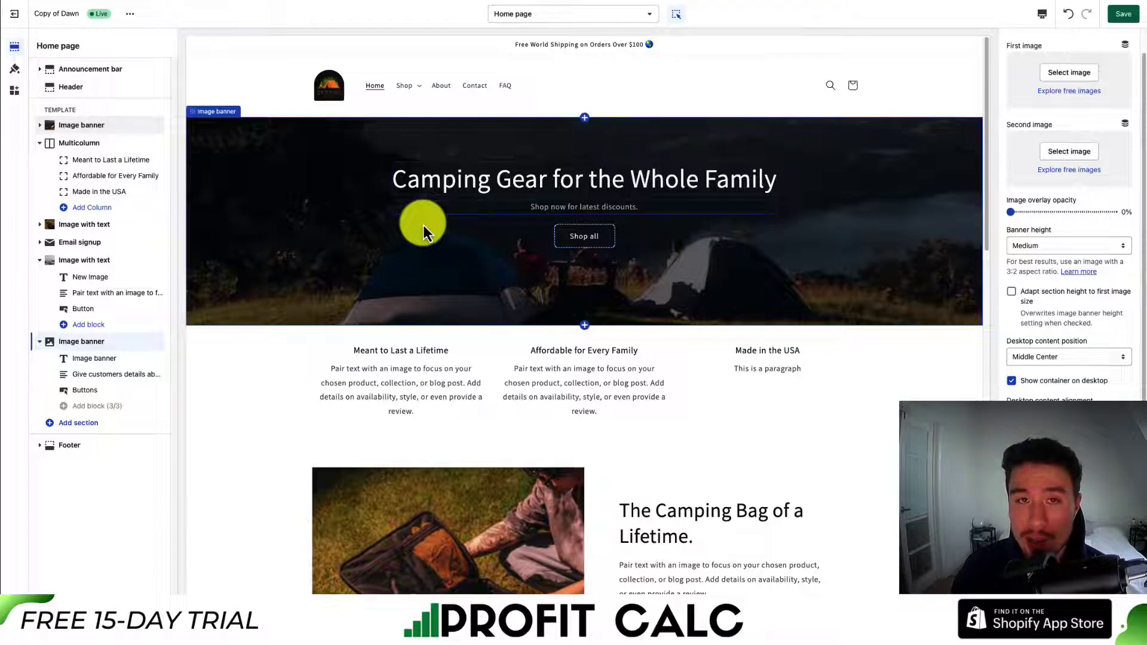
pyautogui.scroll(-10, 423, 225)
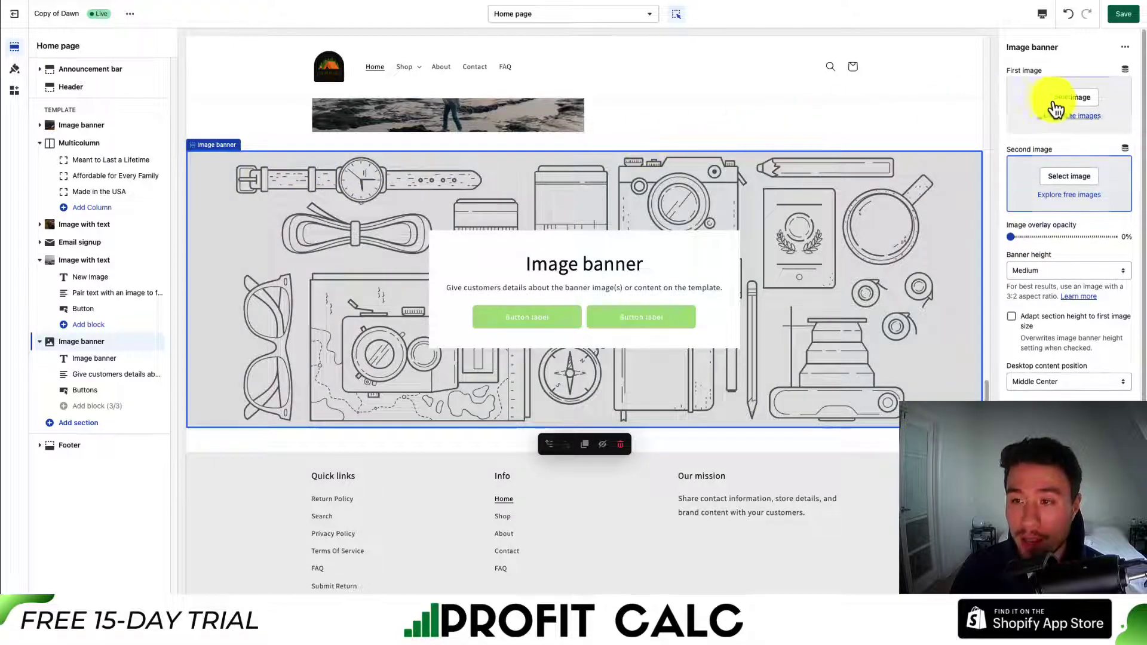
# - Set the banner's first image to the sunset fishing photo from Staff Favorites
pyautogui.scroll(1, 1055, 108)
pyautogui.click(1055, 103)
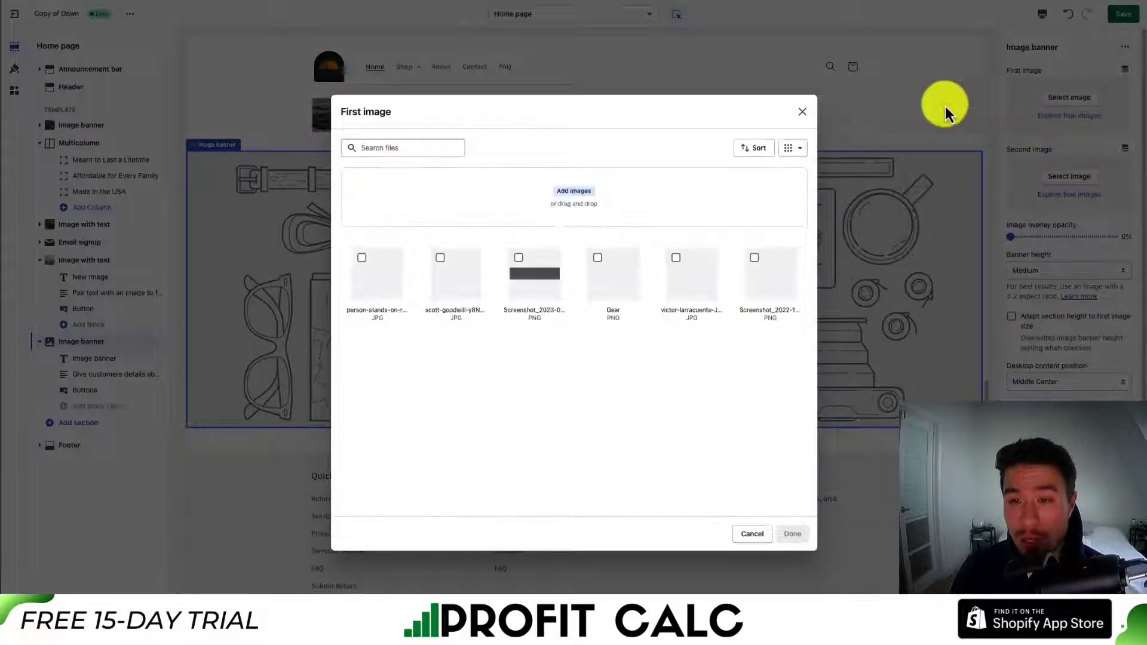
pyautogui.click(945, 107)
pyautogui.click(1089, 117)
pyautogui.click(1088, 118)
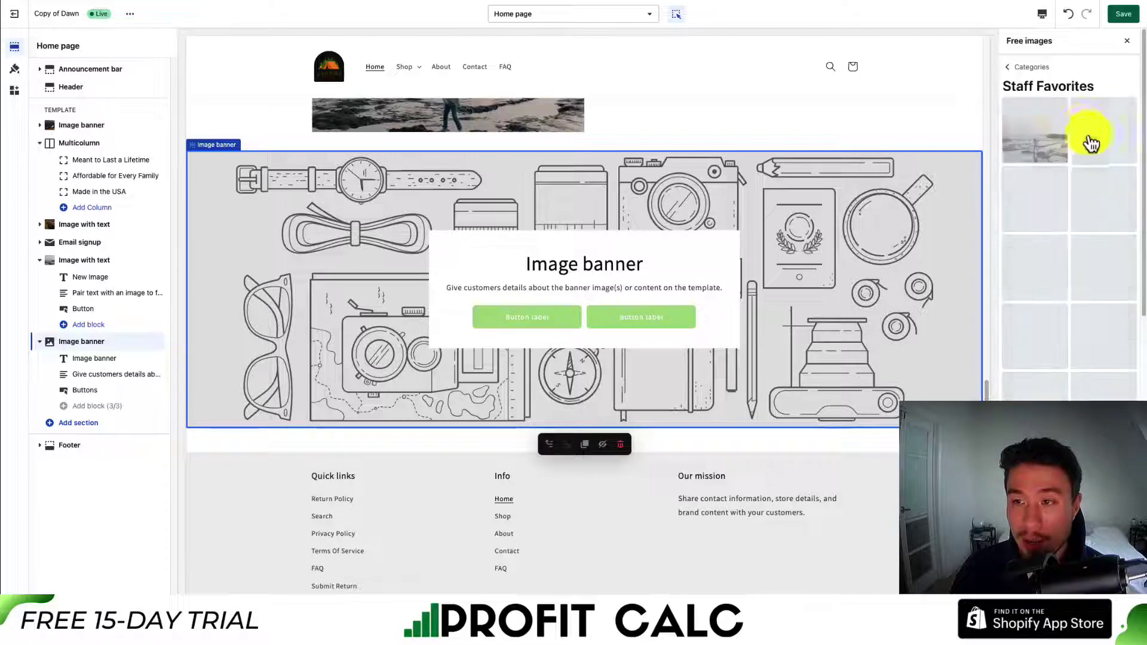
pyautogui.click(1103, 149)
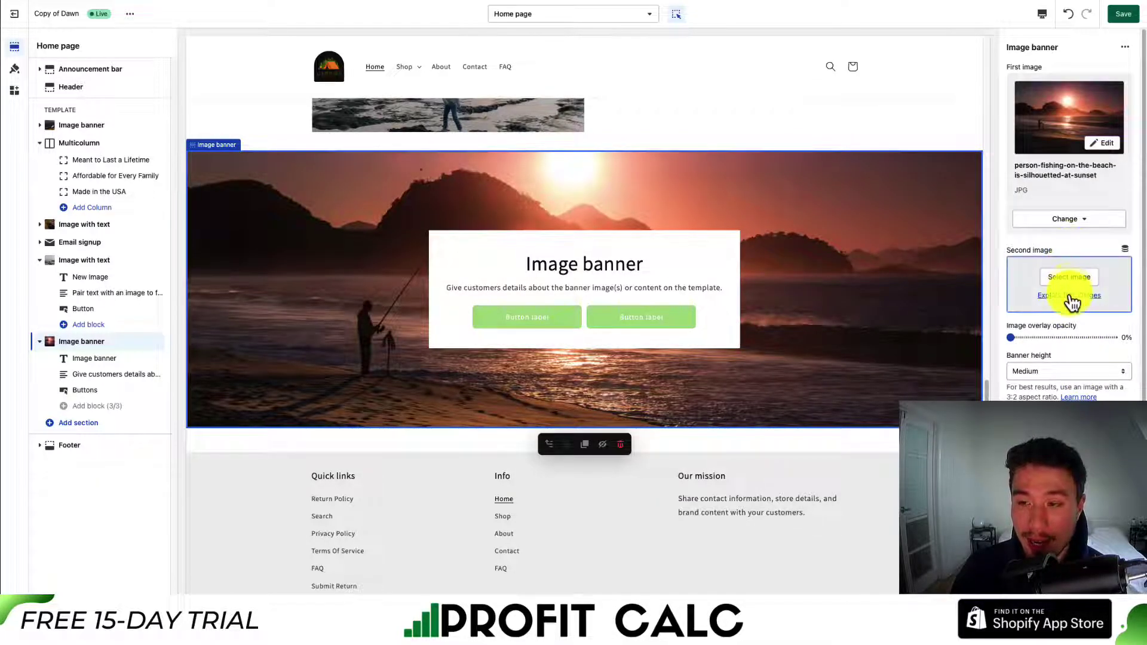
# - Leave the second image empty and darken the banner with a 50% image overlay
pyautogui.click(1071, 298)
pyautogui.click(1093, 144)
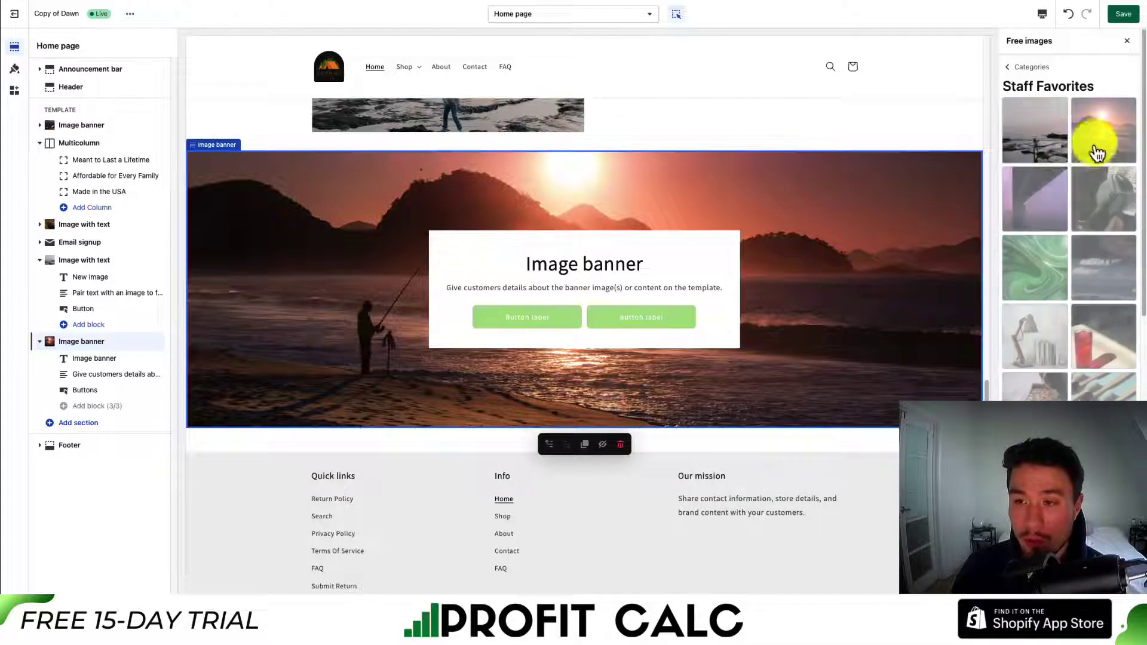
pyautogui.click(1104, 202)
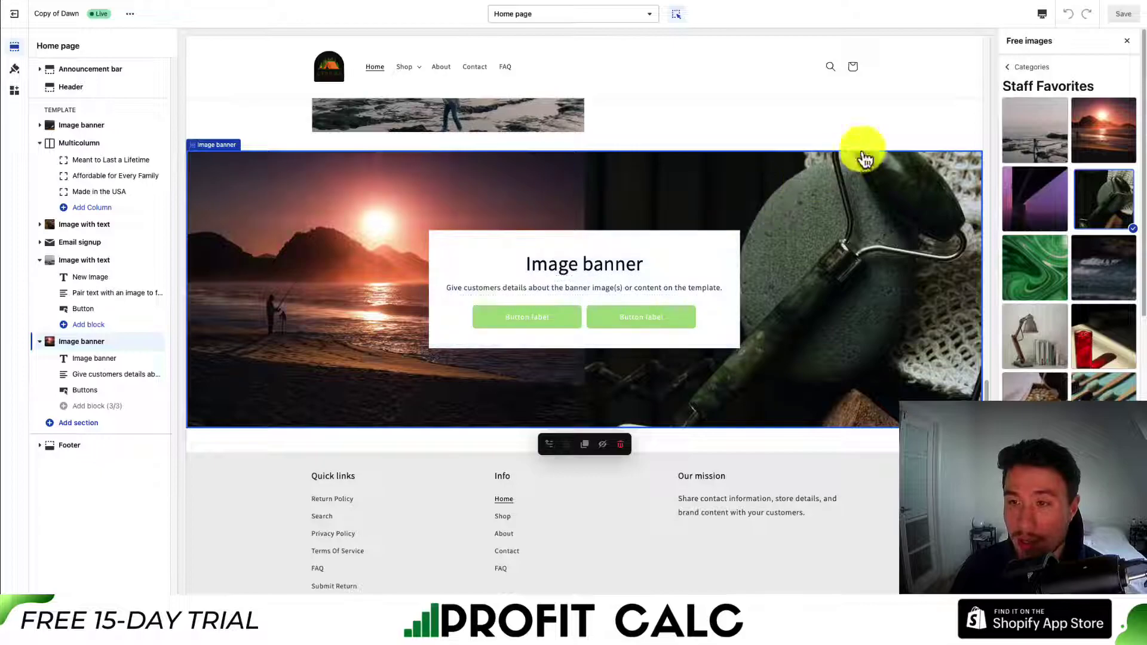
pyautogui.click(1026, 67)
pyautogui.click(837, 174)
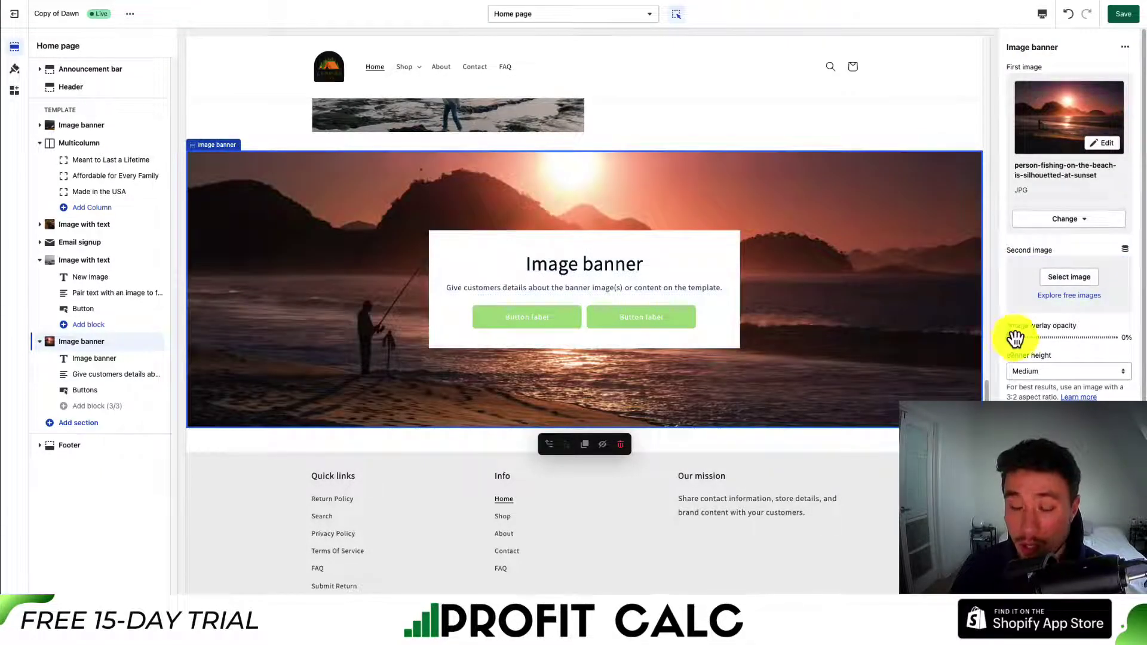
pyautogui.moveTo(1011, 338); pyautogui.dragTo(1062, 340)
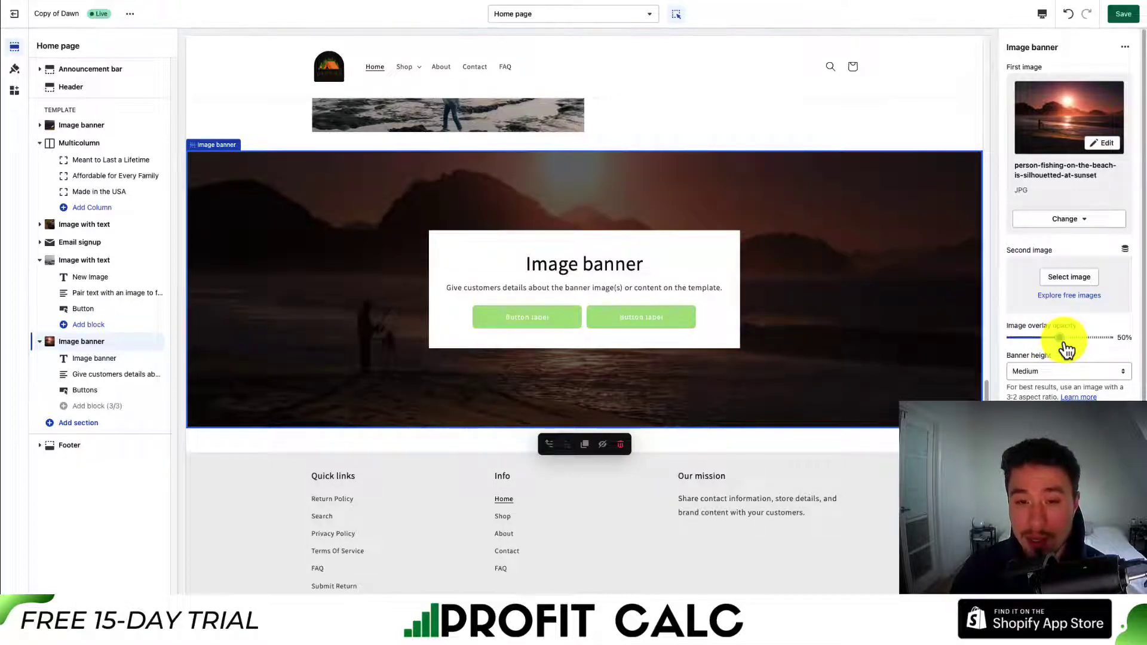
pyautogui.scroll(-2, 1065, 344)
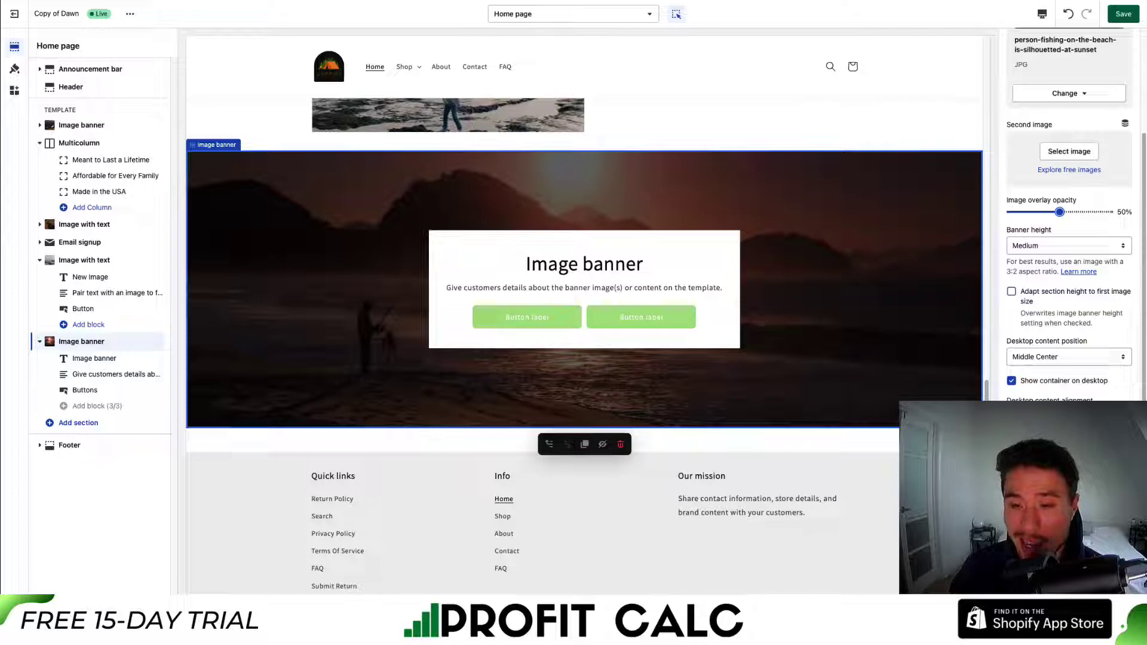
pyautogui.click(619, 267)
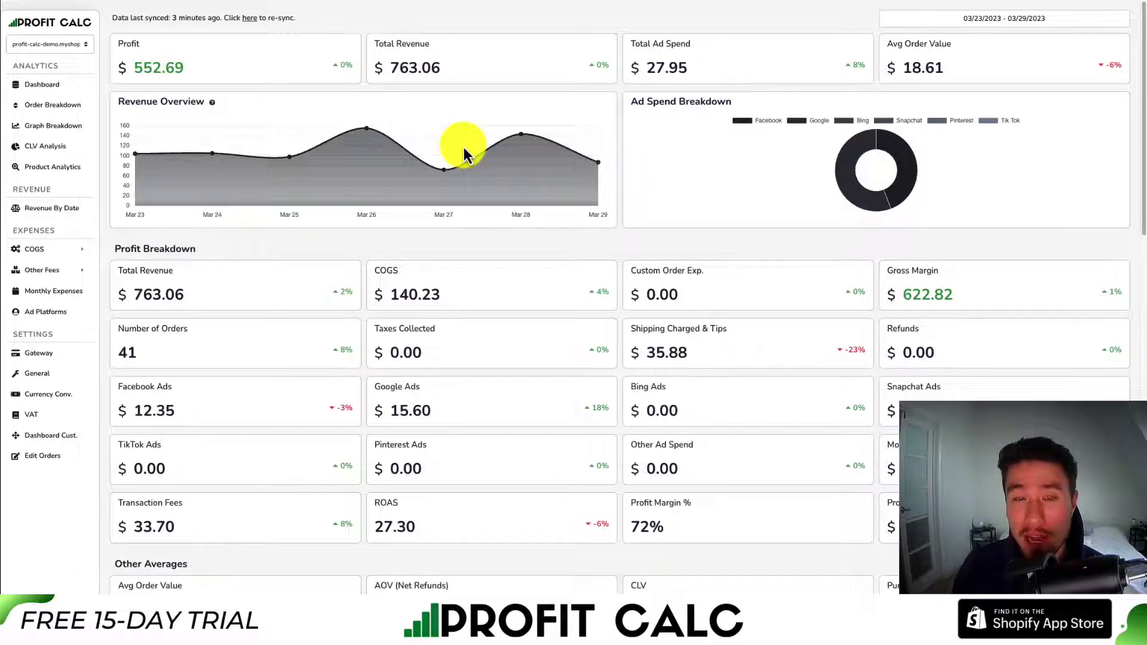
# - Widen the Profit Calc date range to Feb 28 – Mar 29, showing $2,362.61 profit
pyautogui.click(1070, 18)
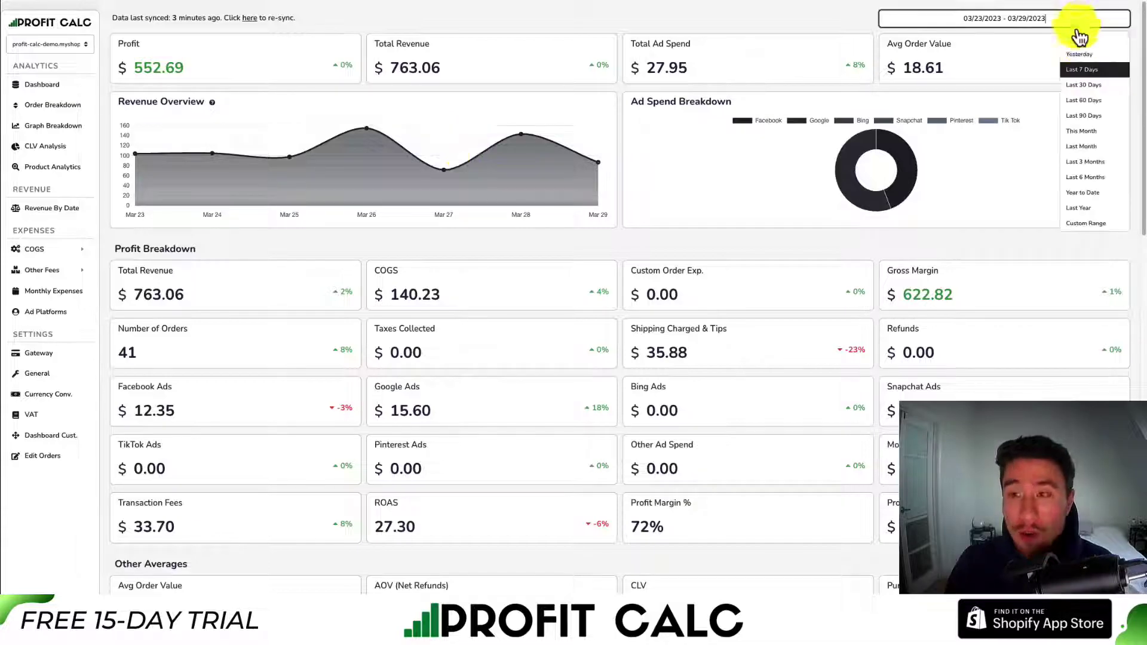
pyautogui.click(1091, 69)
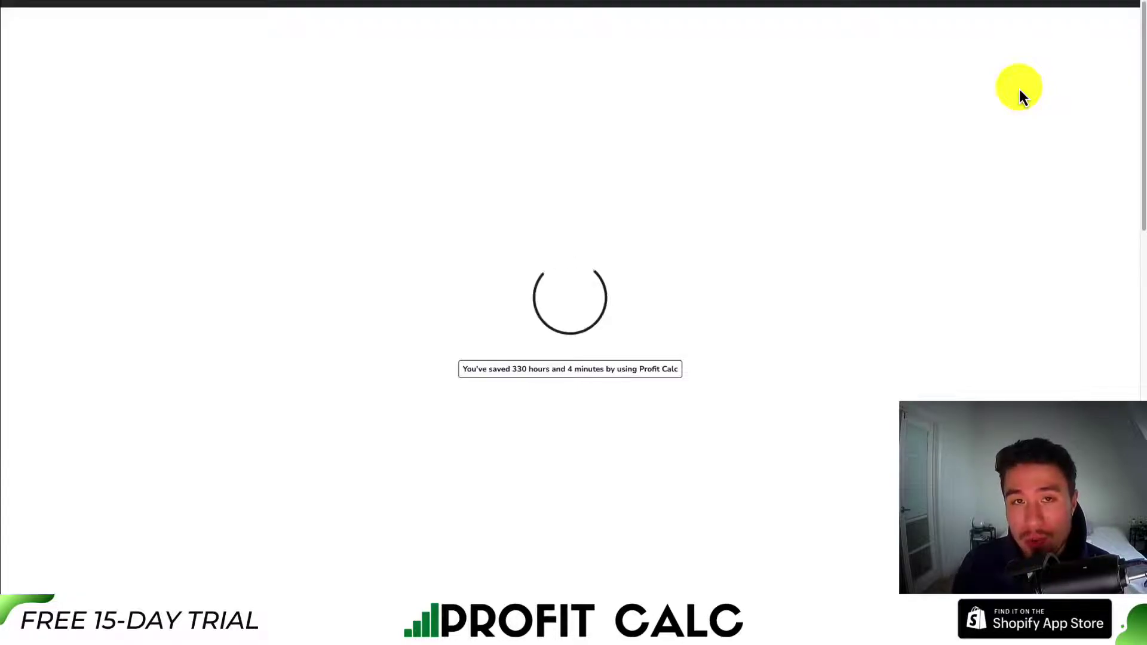
pyautogui.scroll(-1, 1145, 69)
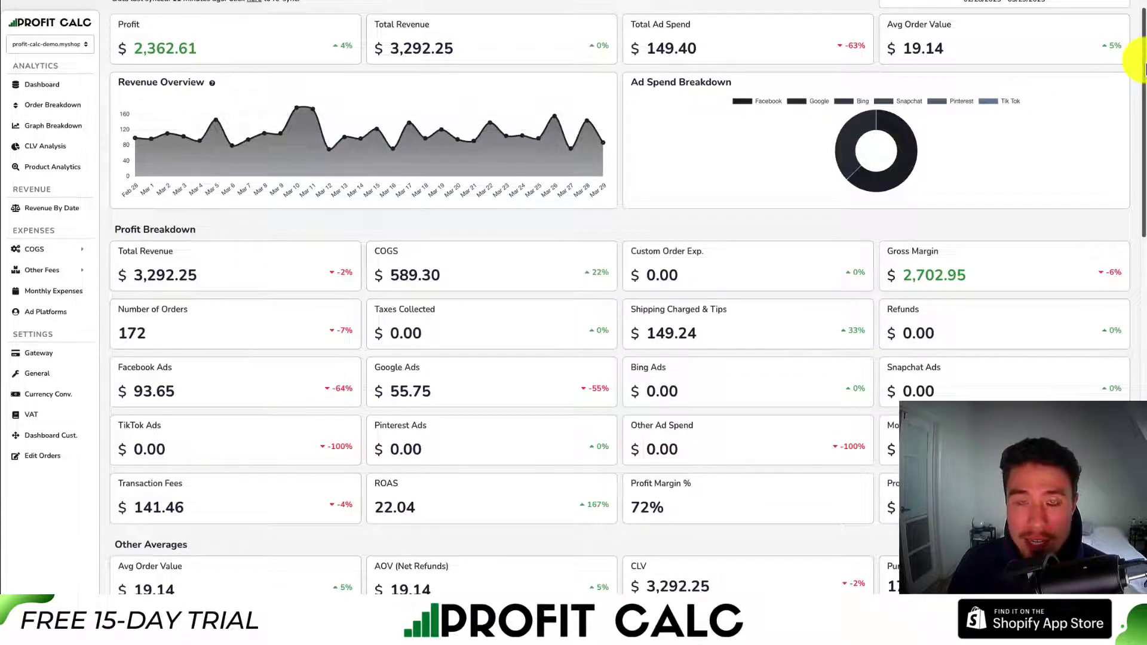
pyautogui.moveTo(1144, 69); pyautogui.dragTo(1144, 116)
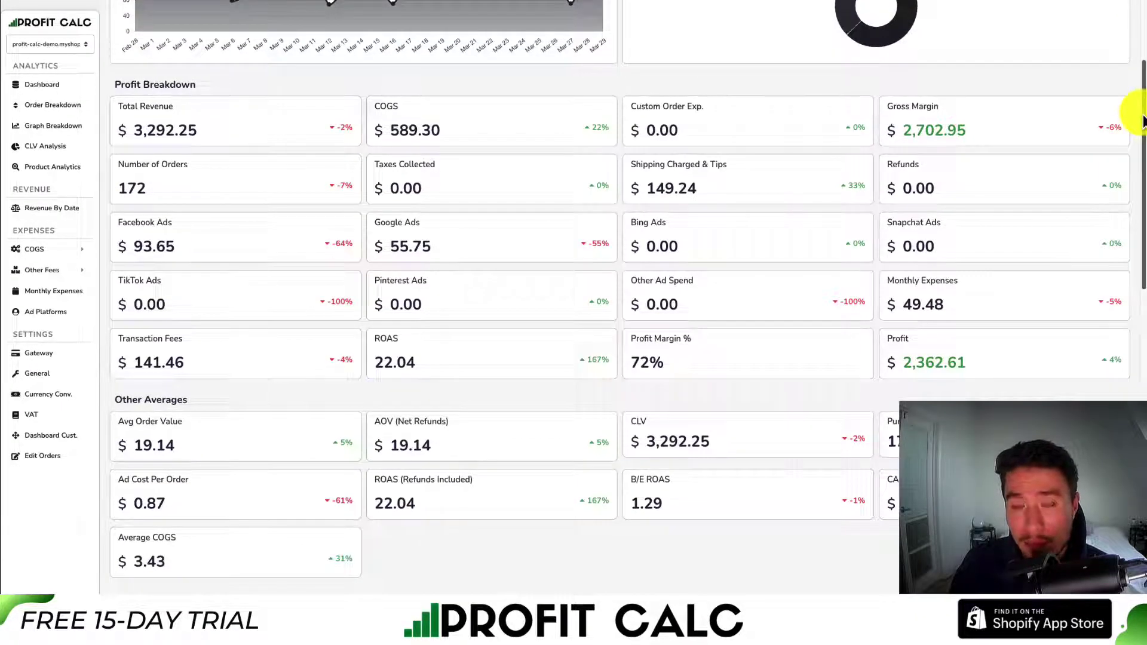
pyautogui.moveTo(1142, 119); pyautogui.dragTo(1142, 55)
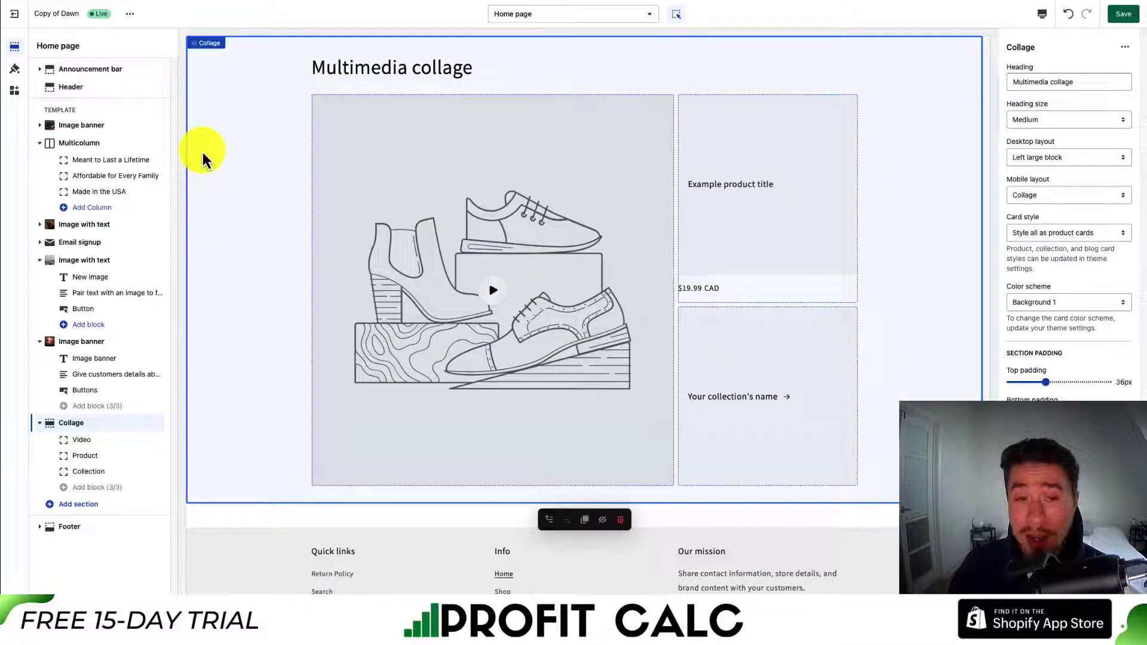
# - Undo the multimedia collage with Ctrl+Z to bring back the slideshow
pyautogui.hotkey('ctrl', 'z')
pyautogui.hotkey('ctrl', 'z')
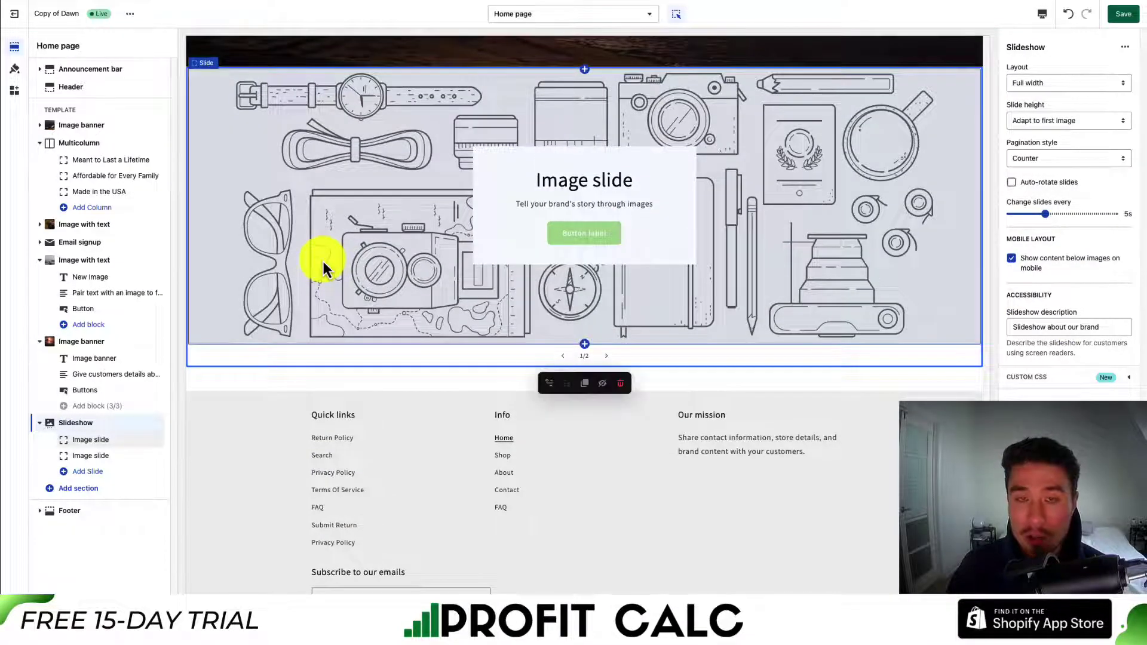
pyautogui.click(607, 355)
pyautogui.click(563, 356)
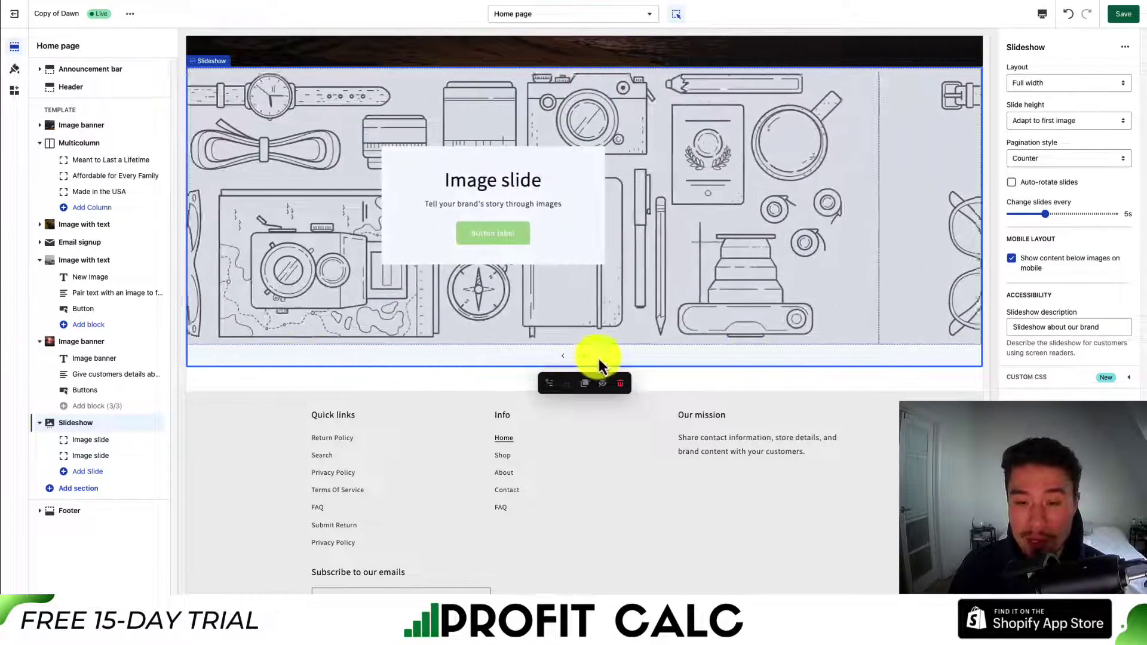
# - Put the purple Staff Favorites photo on the slideshow's first slide
pyautogui.click(430, 290)
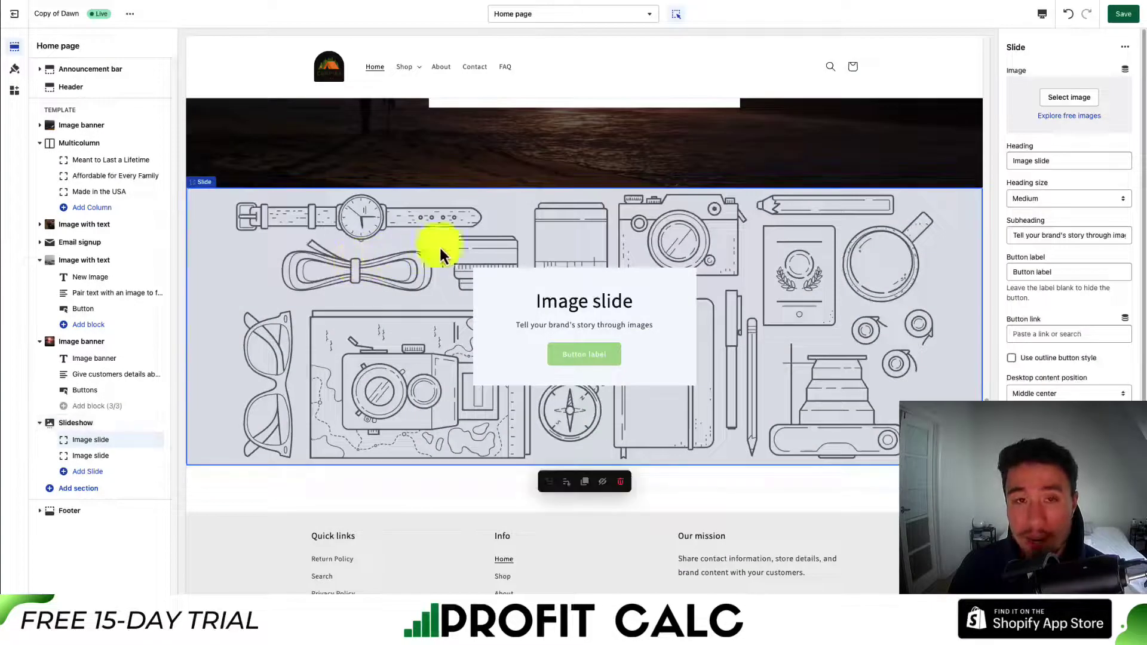
pyautogui.click(1094, 122)
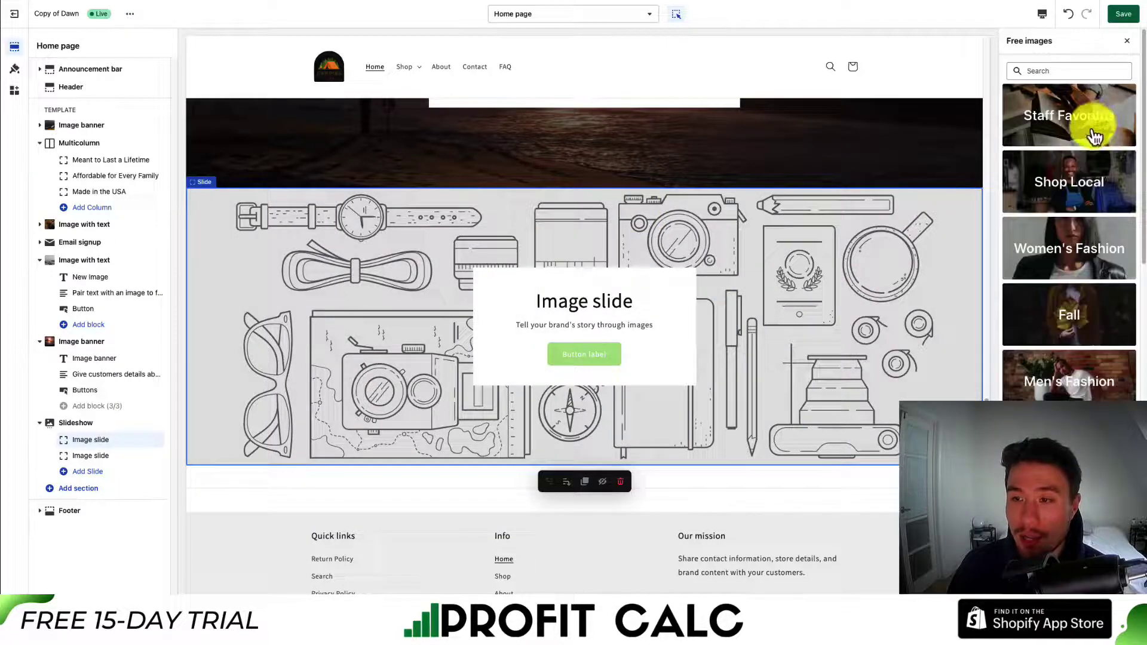
pyautogui.click(1096, 126)
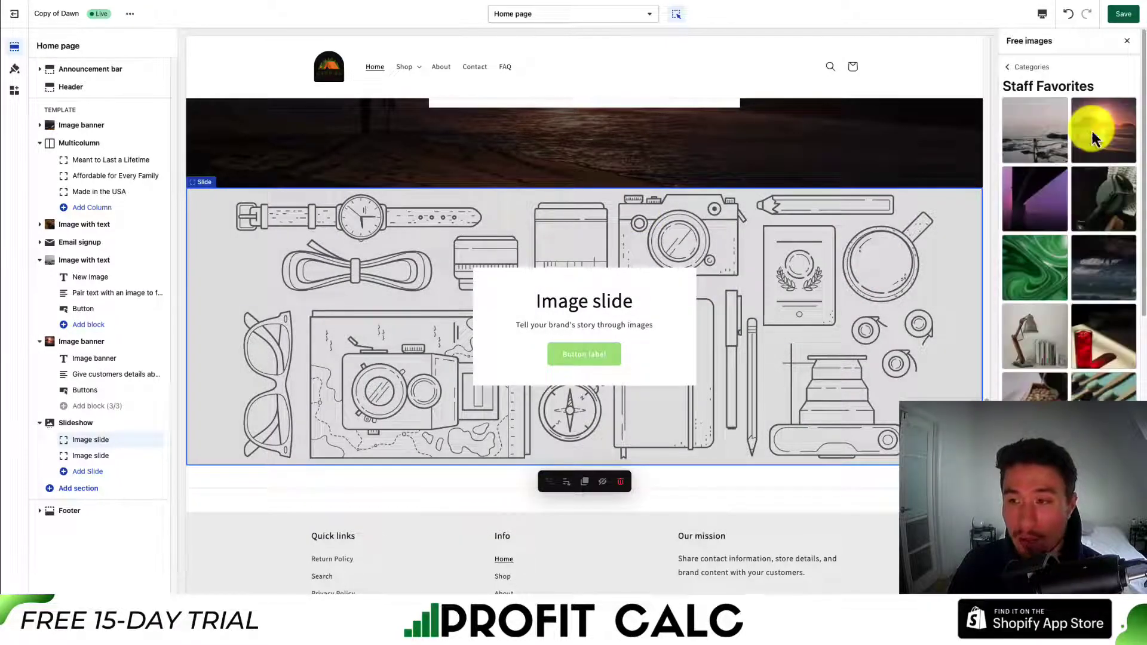
pyautogui.click(1042, 187)
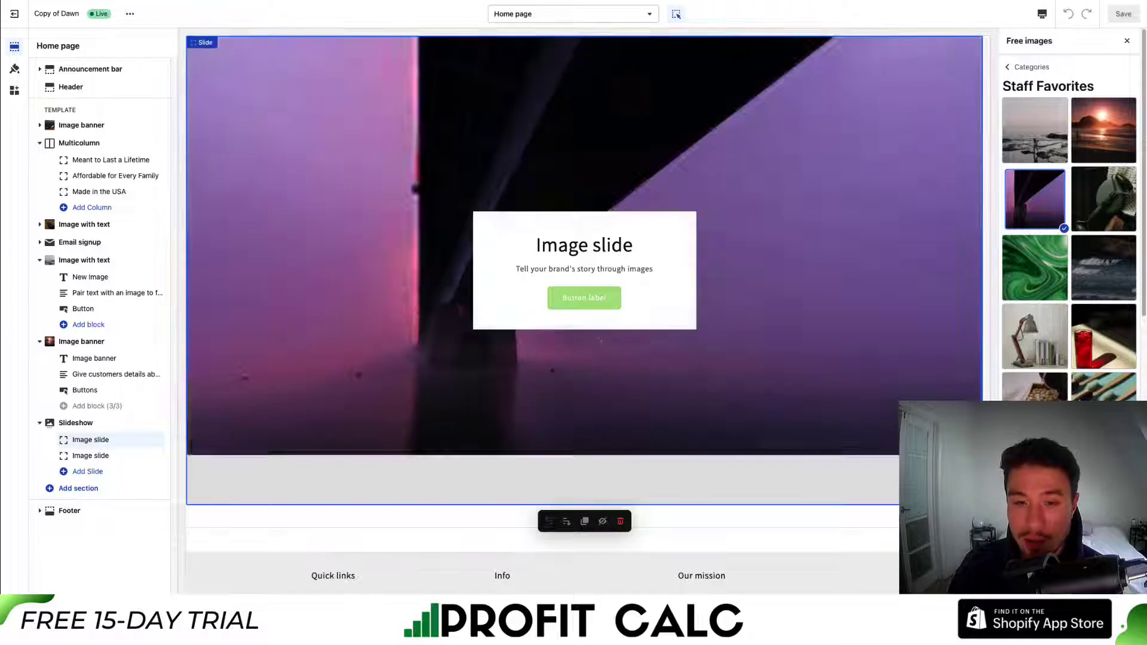
pyautogui.click(560, 285)
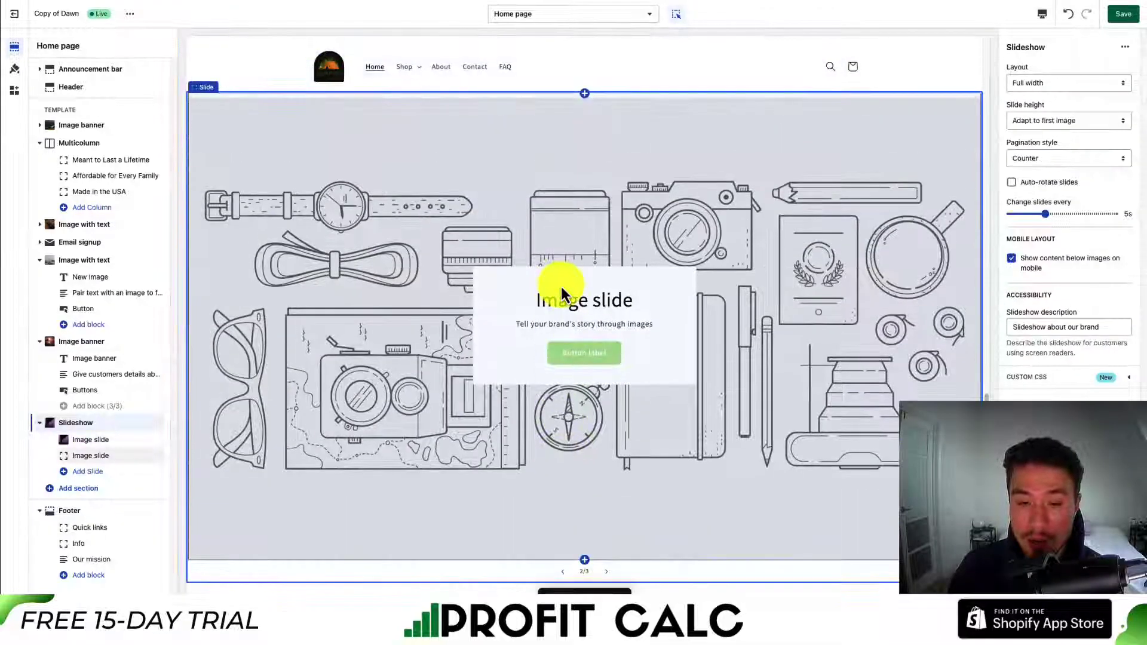
# - Bring the second, still line-art slide into view and select it
pyautogui.click(562, 572)
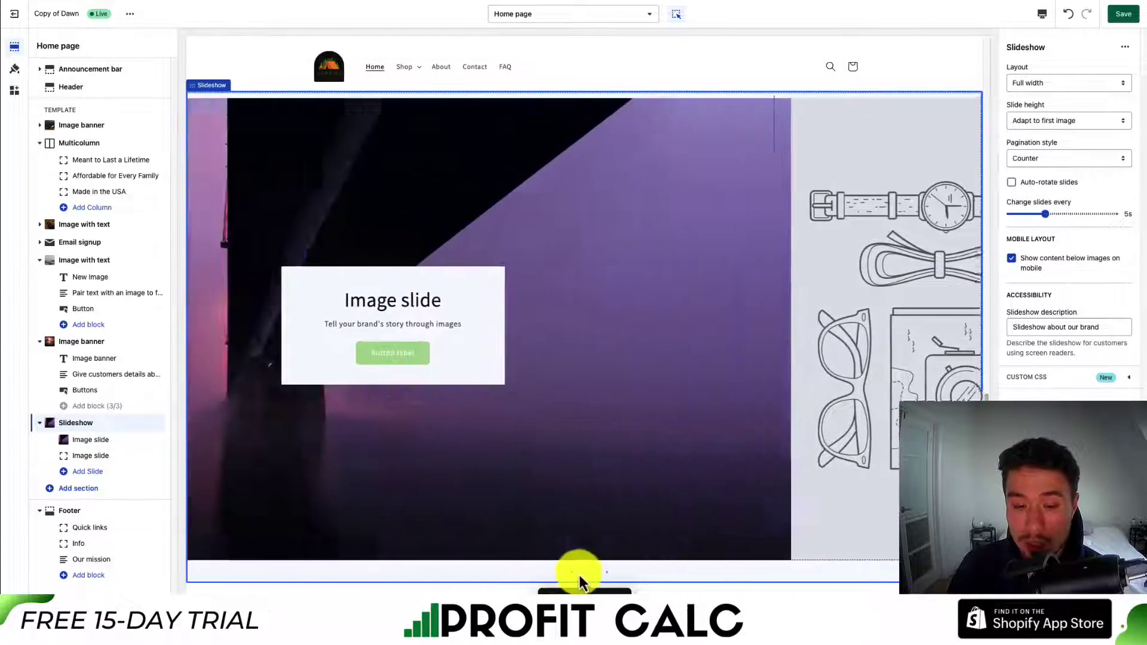
pyautogui.click(606, 573)
pyautogui.click(705, 154)
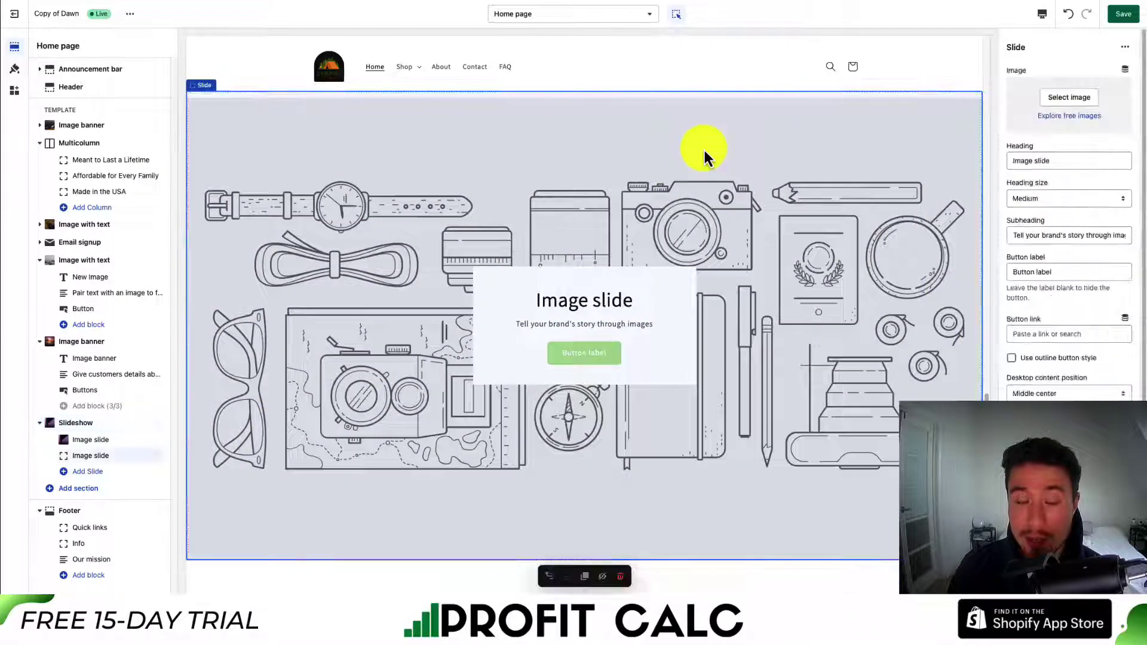
# - Give slide 2 the jade face roller photo from Staff Favorites
pyautogui.click(1052, 117)
pyautogui.click(1074, 113)
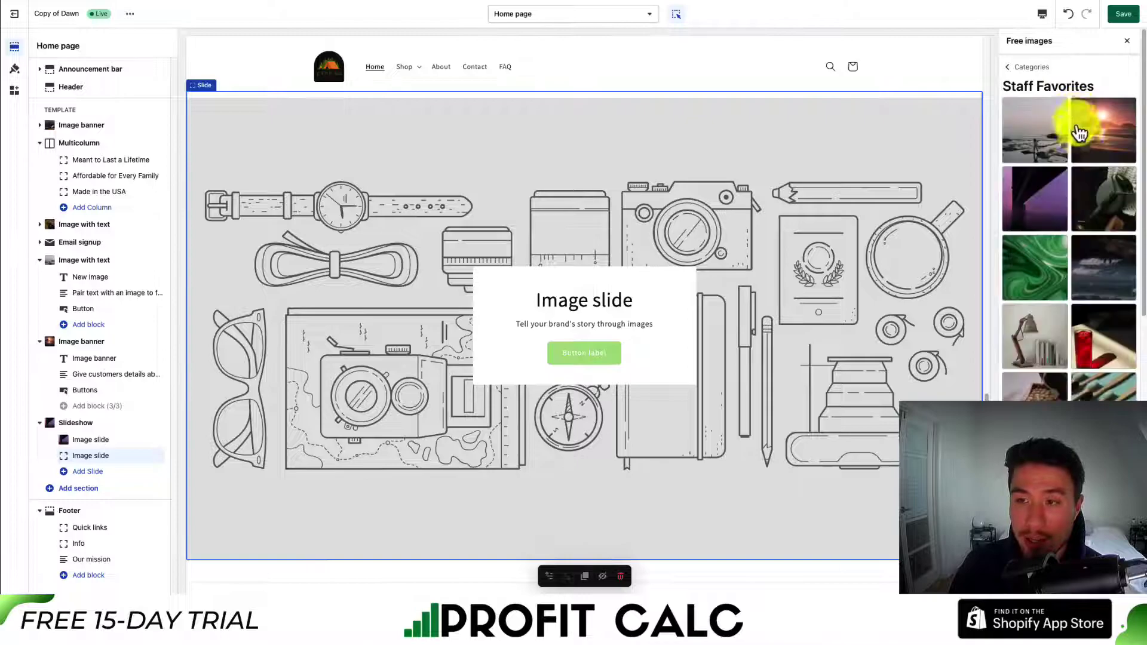
pyautogui.click(1095, 197)
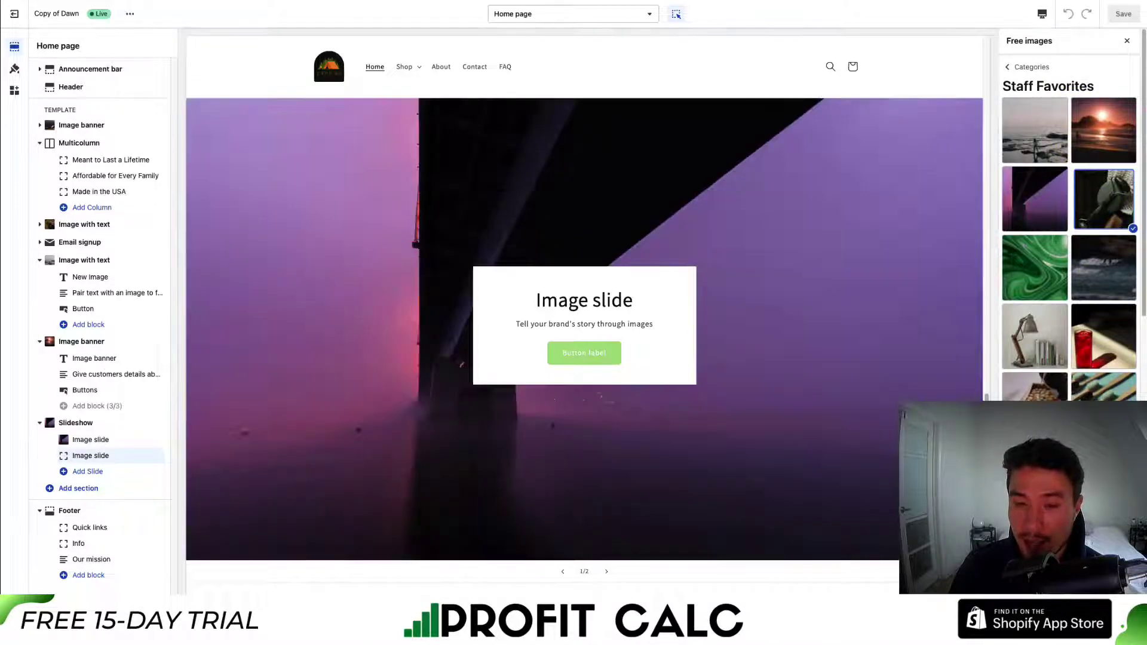
pyautogui.click(1068, 570)
pyautogui.click(606, 571)
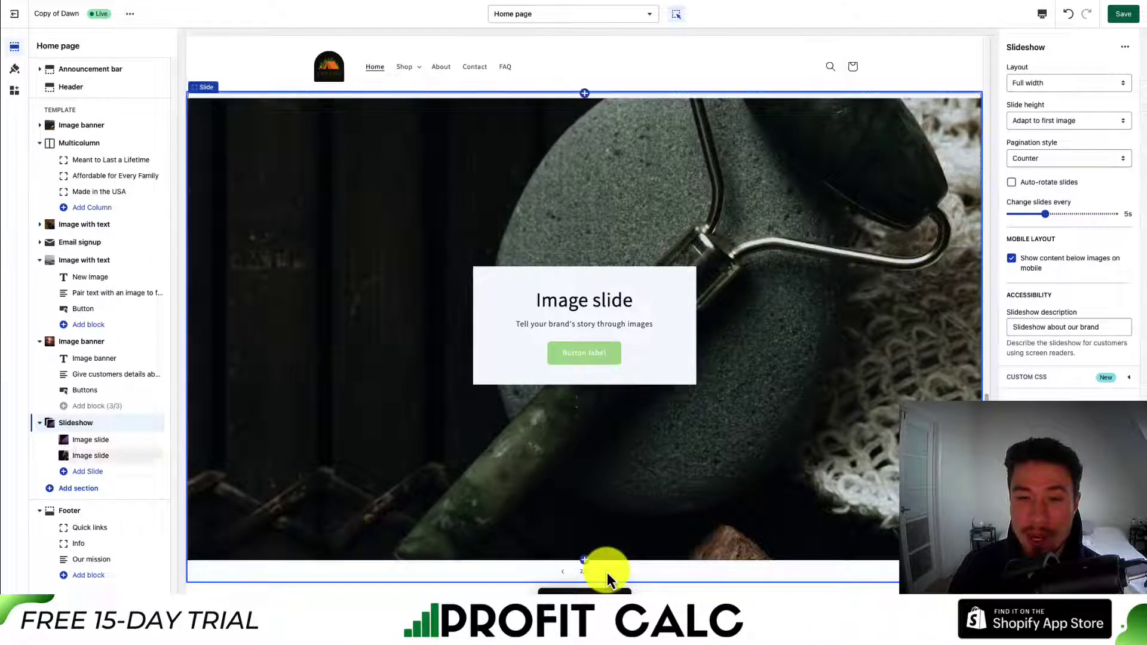
pyautogui.scroll(-1, 607, 573)
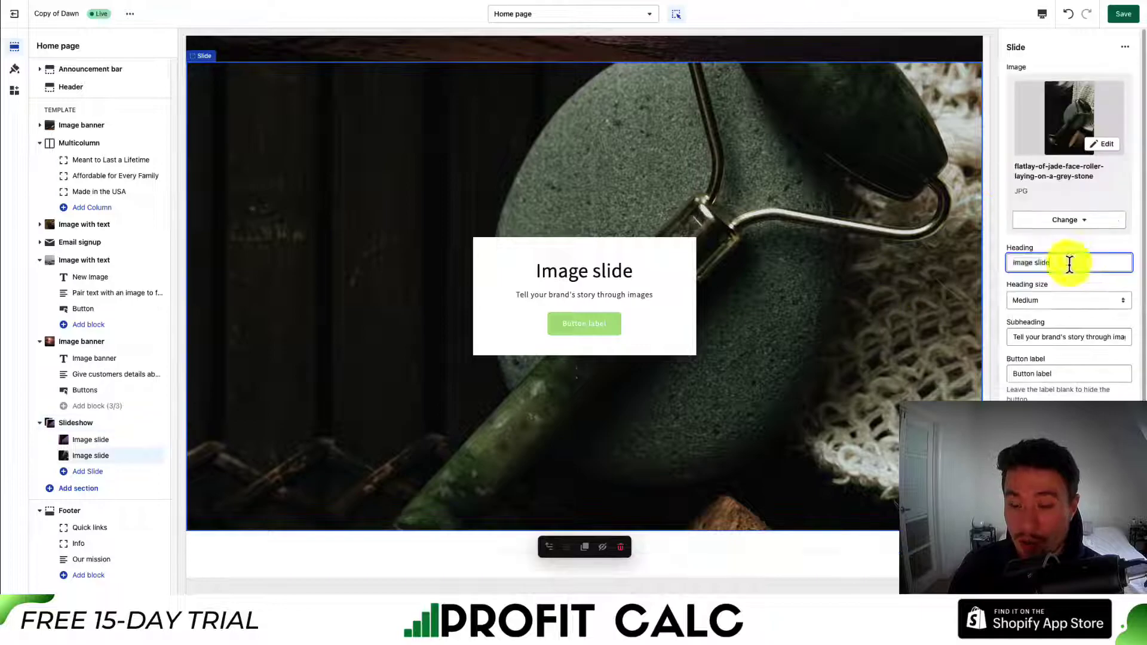
# - Select the second slide's heading text, then bring up the list of sections to add
pyautogui.tripleClick(1068, 261)
pyautogui.scroll(-3, 1109, 333)
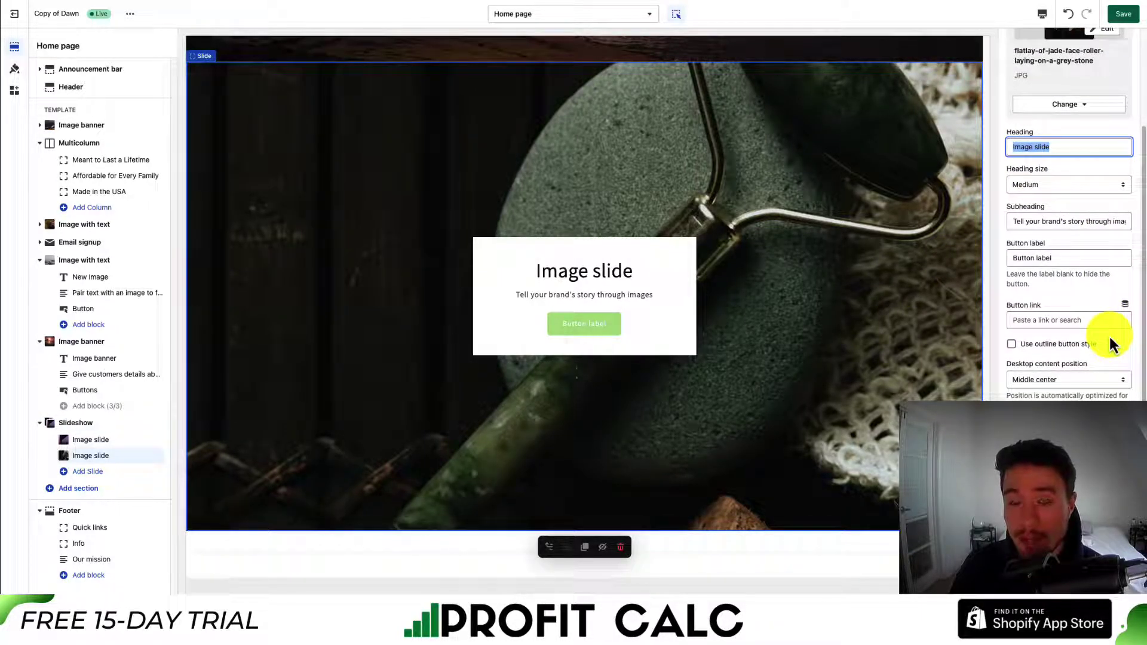
pyautogui.click(79, 488)
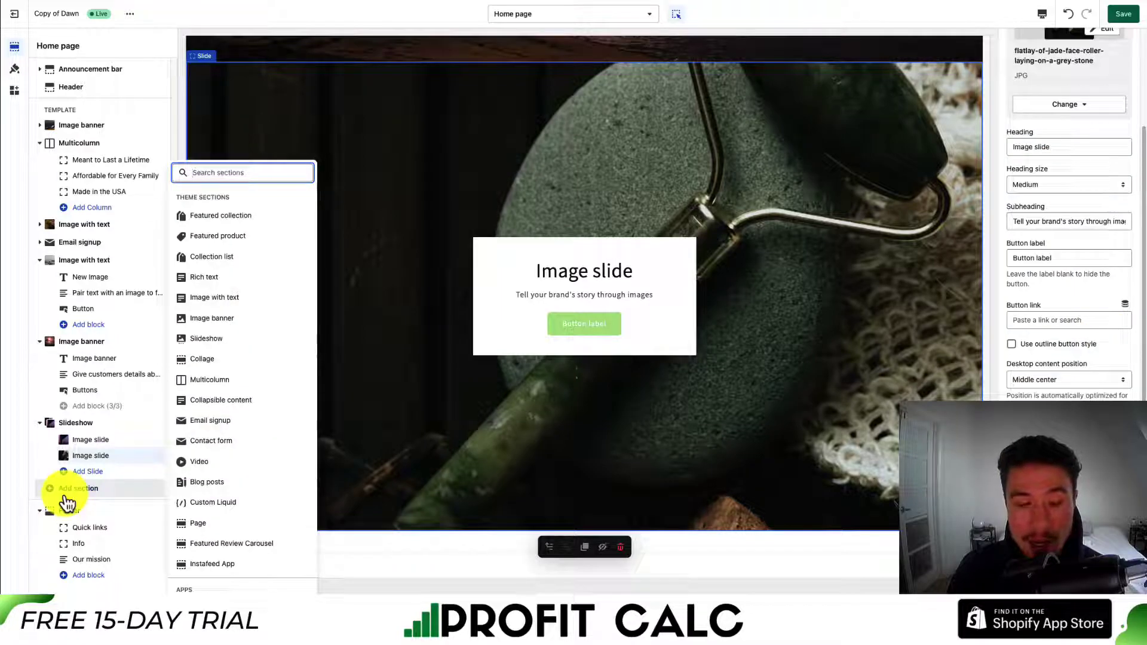
# - Add a Multimedia collage section, replace its Collection block with an Image block
pyautogui.click(206, 360)
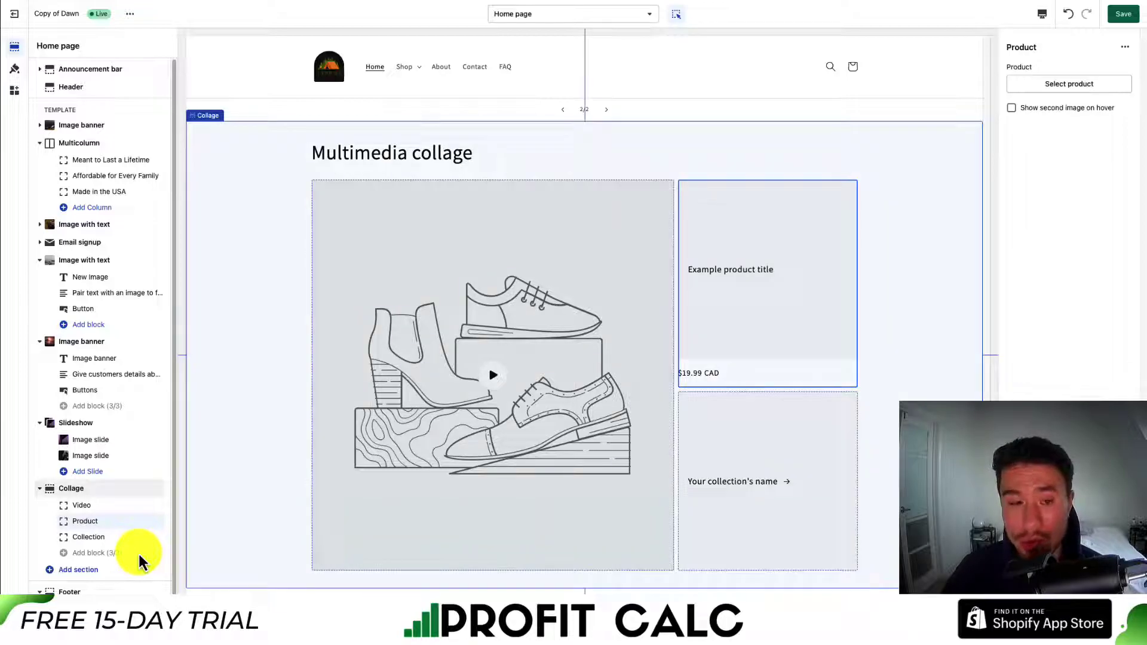
pyautogui.click(119, 541)
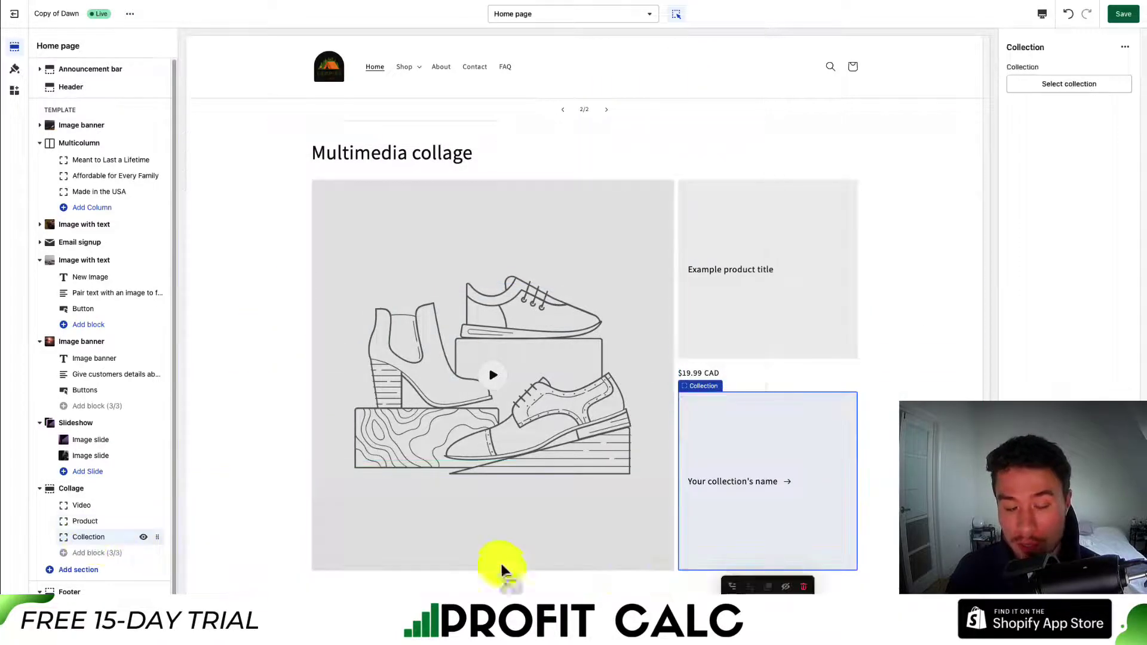
pyautogui.click(801, 584)
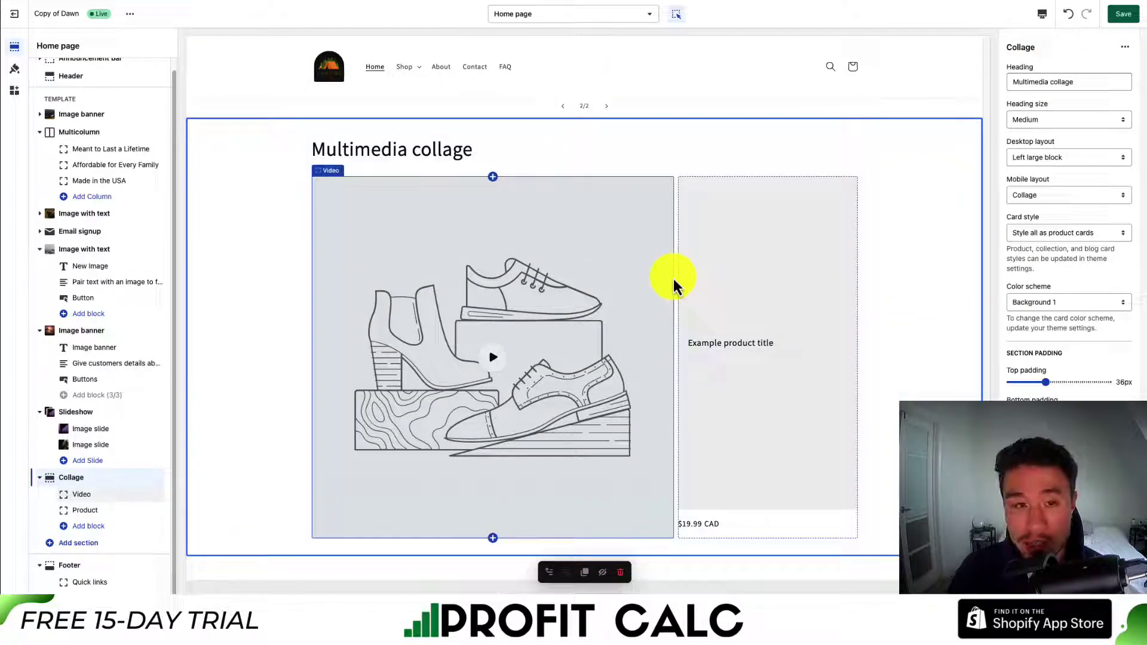
pyautogui.click(91, 527)
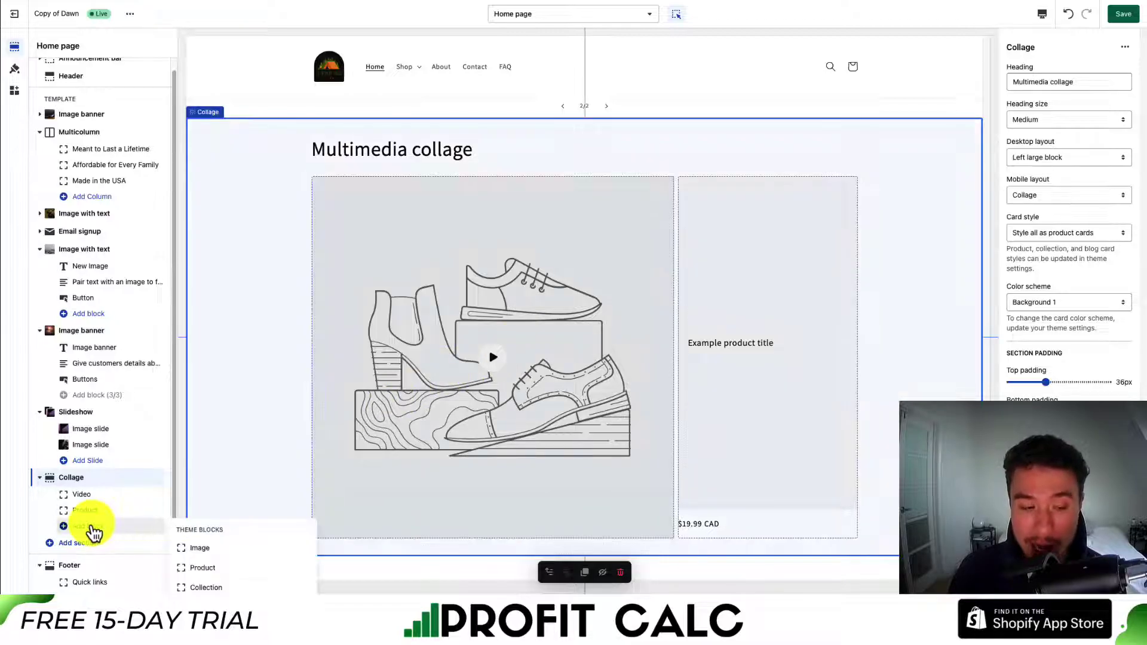
pyautogui.click(178, 547)
# - Delete the collage's Product and Video blocks
pyautogui.click(128, 508)
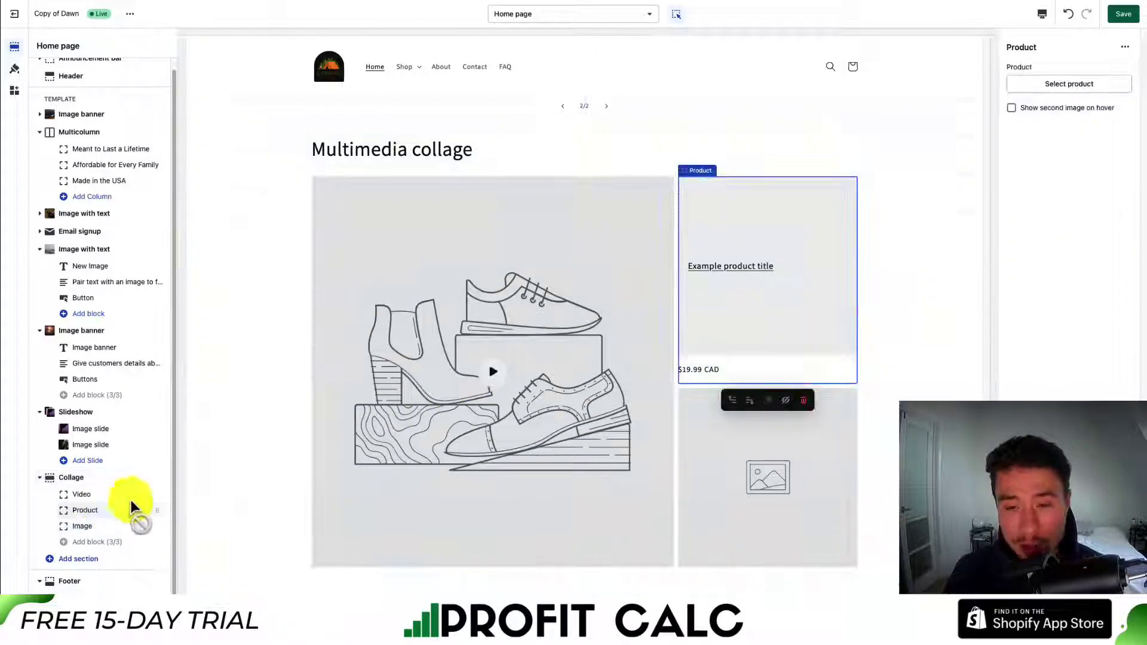
pyautogui.click(808, 398)
pyautogui.click(586, 278)
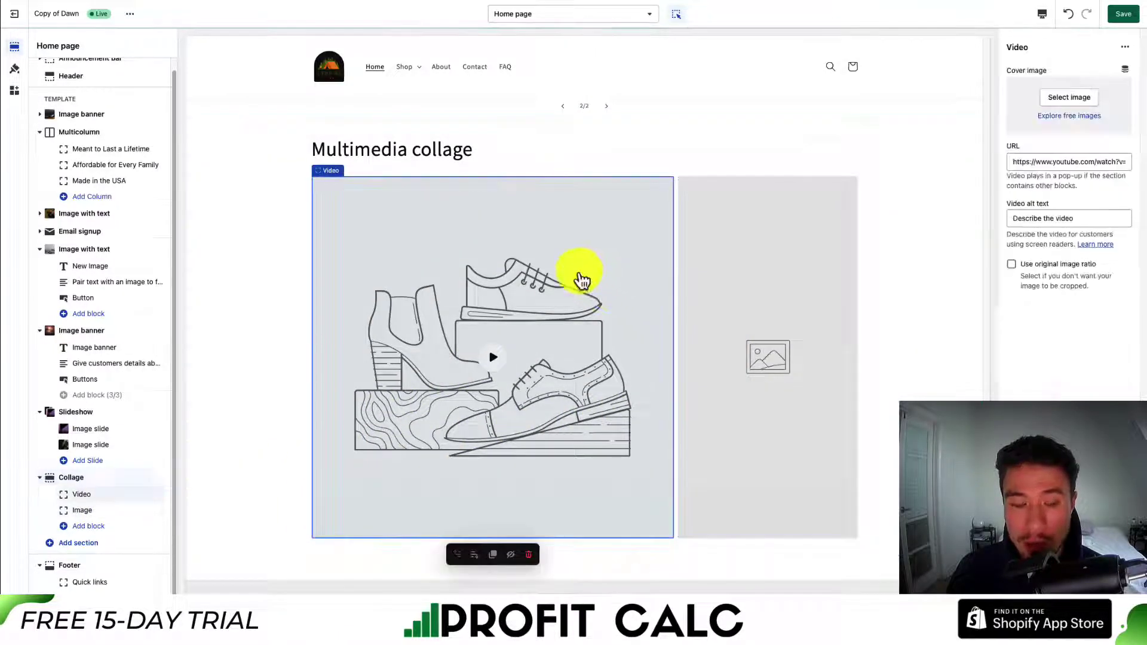
pyautogui.click(528, 553)
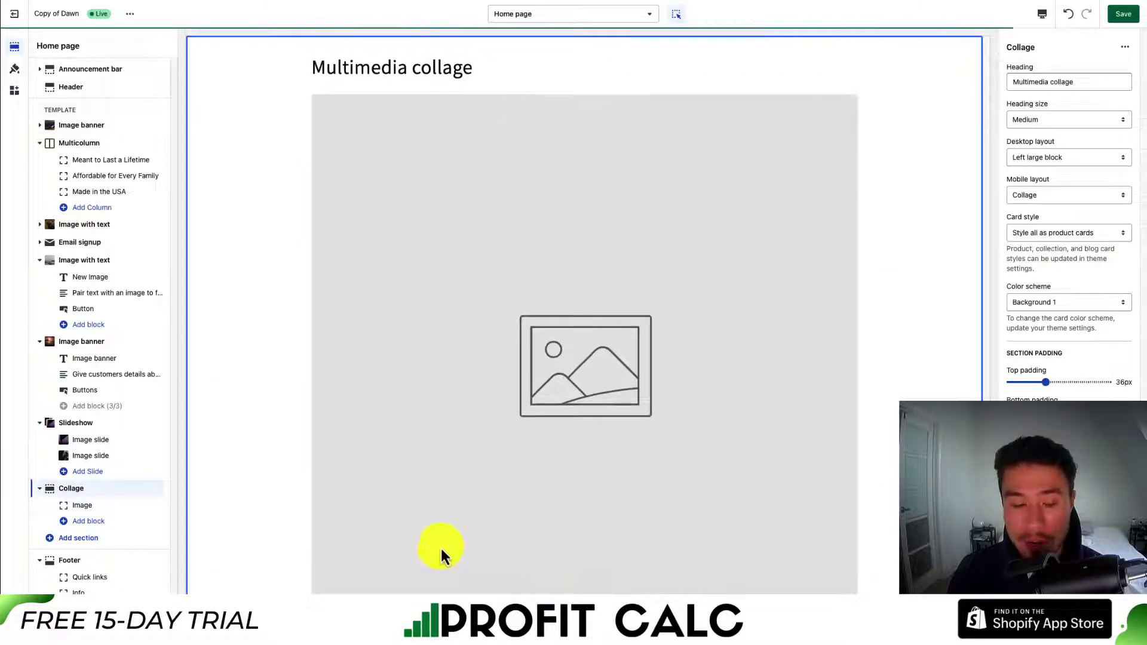
# - Add a second and third Image block to the collage
pyautogui.click(86, 523)
pyautogui.click(174, 546)
pyautogui.click(103, 539)
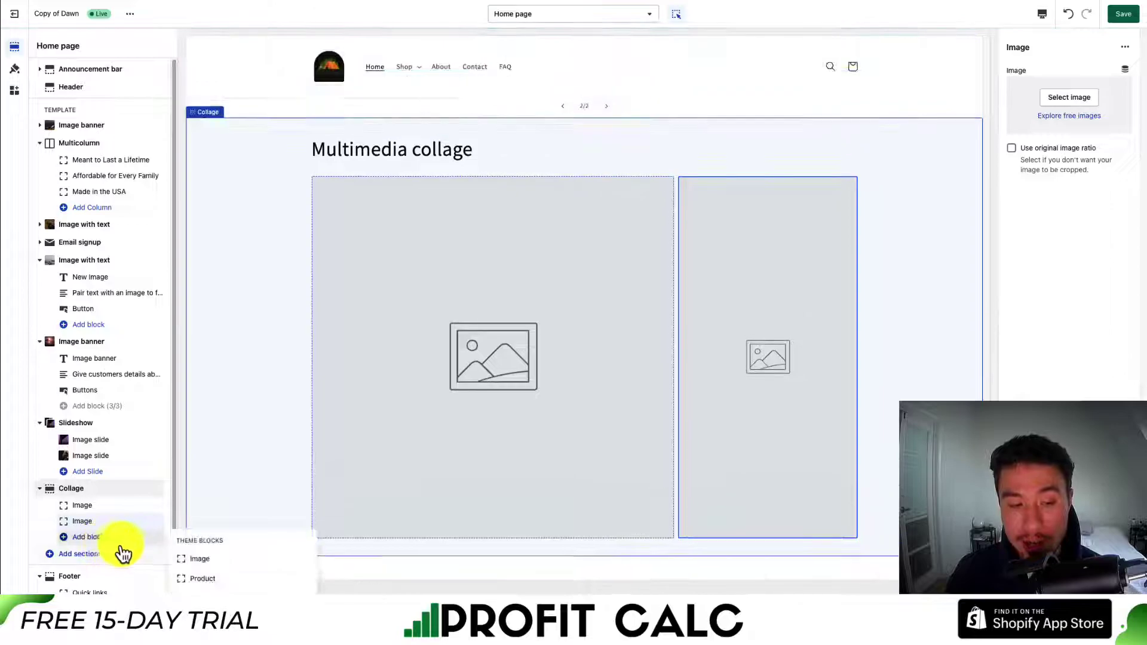
pyautogui.click(190, 560)
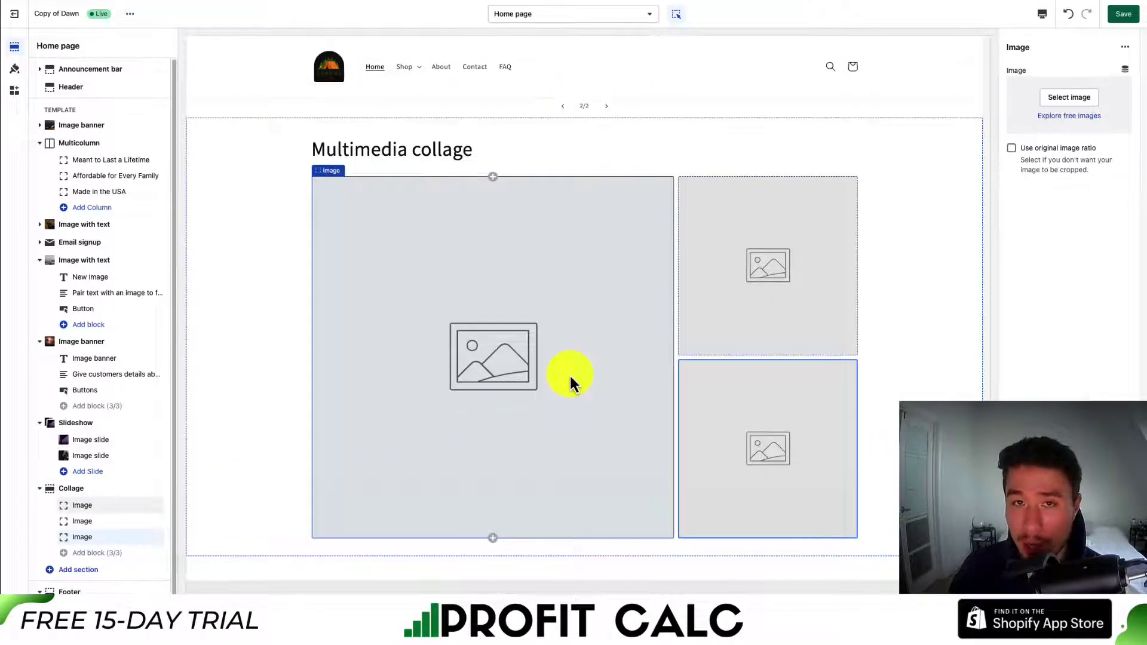
# - Set the large collage image to the first free photo from the Fall category
pyautogui.click(570, 375)
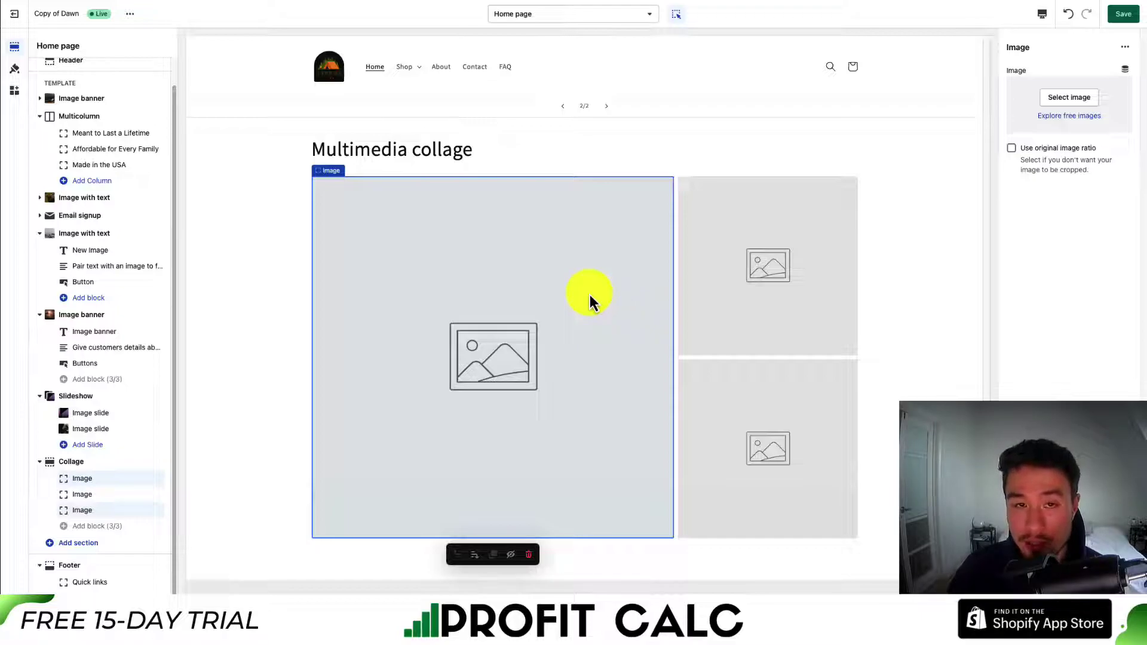
pyautogui.click(718, 276)
pyautogui.click(538, 333)
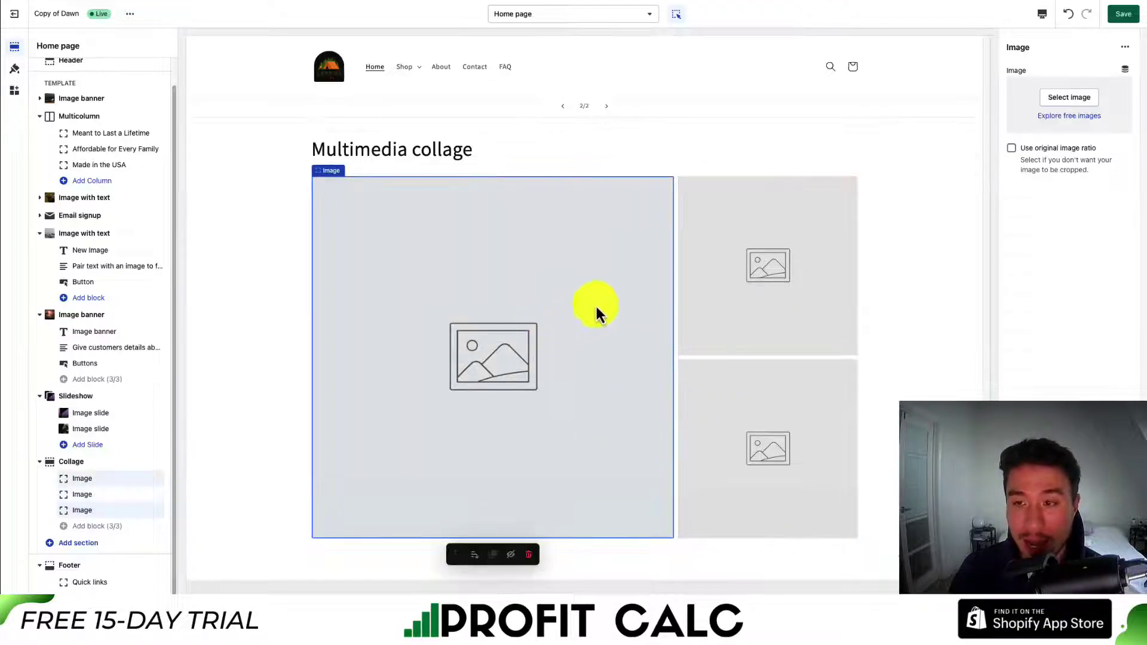
pyautogui.click(1082, 116)
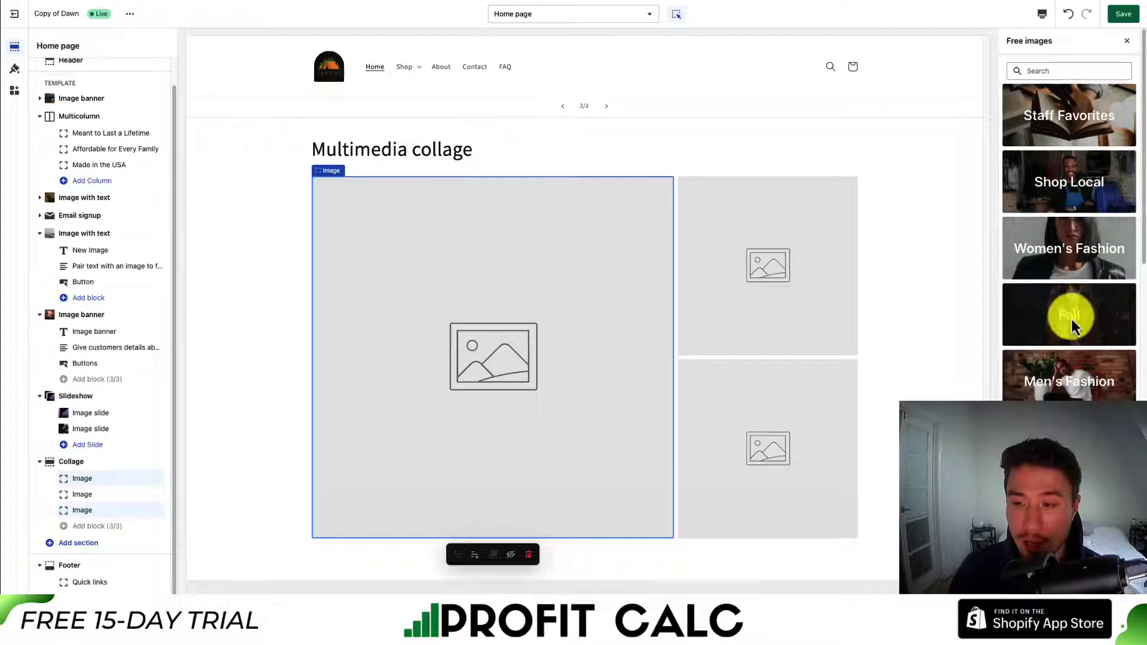
pyautogui.click(1070, 319)
pyautogui.click(1055, 152)
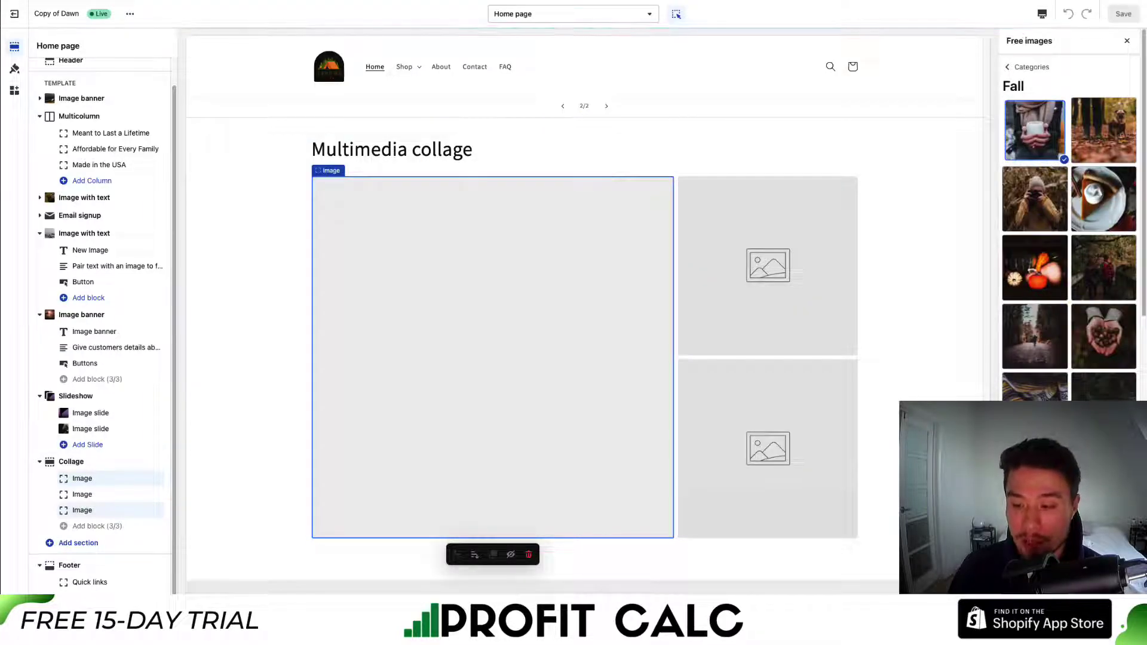
# - Set the top-right collage image to the first free Women's Fashion photo
pyautogui.click(837, 231)
pyautogui.click(1069, 115)
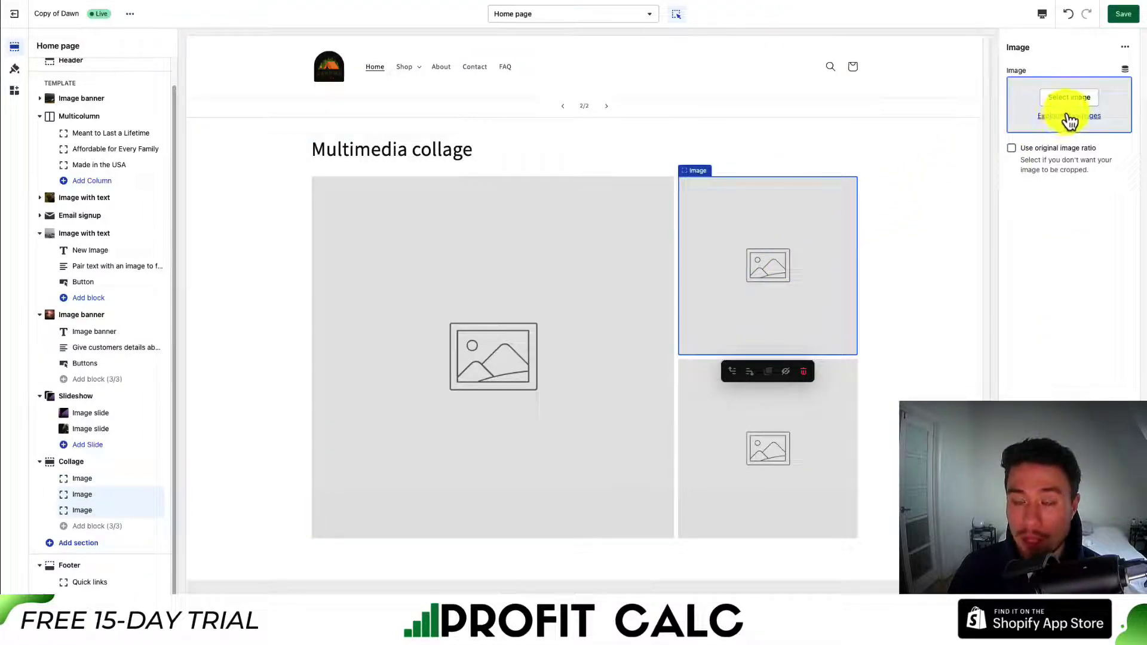
pyautogui.click(1070, 248)
pyautogui.click(1052, 139)
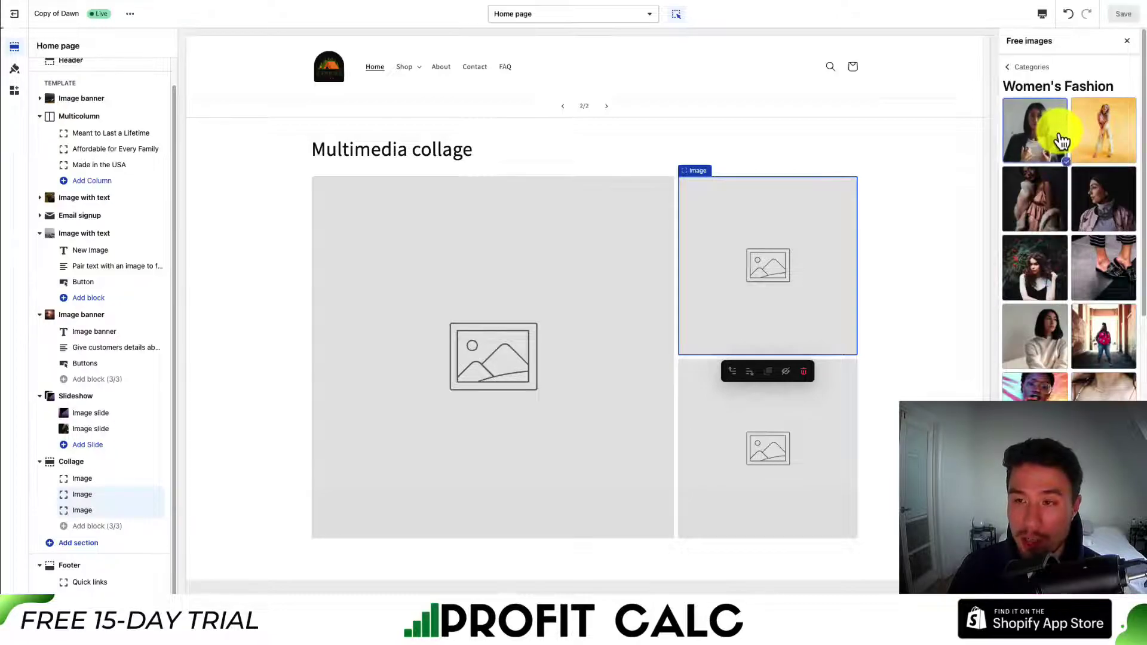
# - Set the lower-right collage image to a free Staff Favorites photo of dough
pyautogui.click(797, 431)
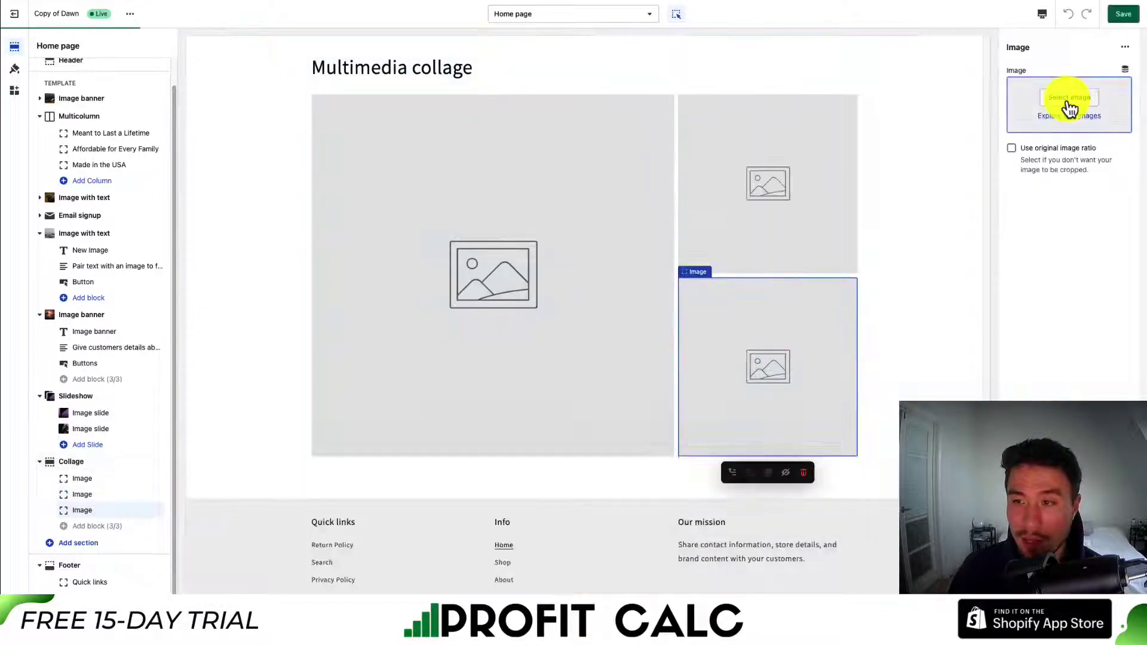
pyautogui.click(1071, 114)
pyautogui.click(1103, 112)
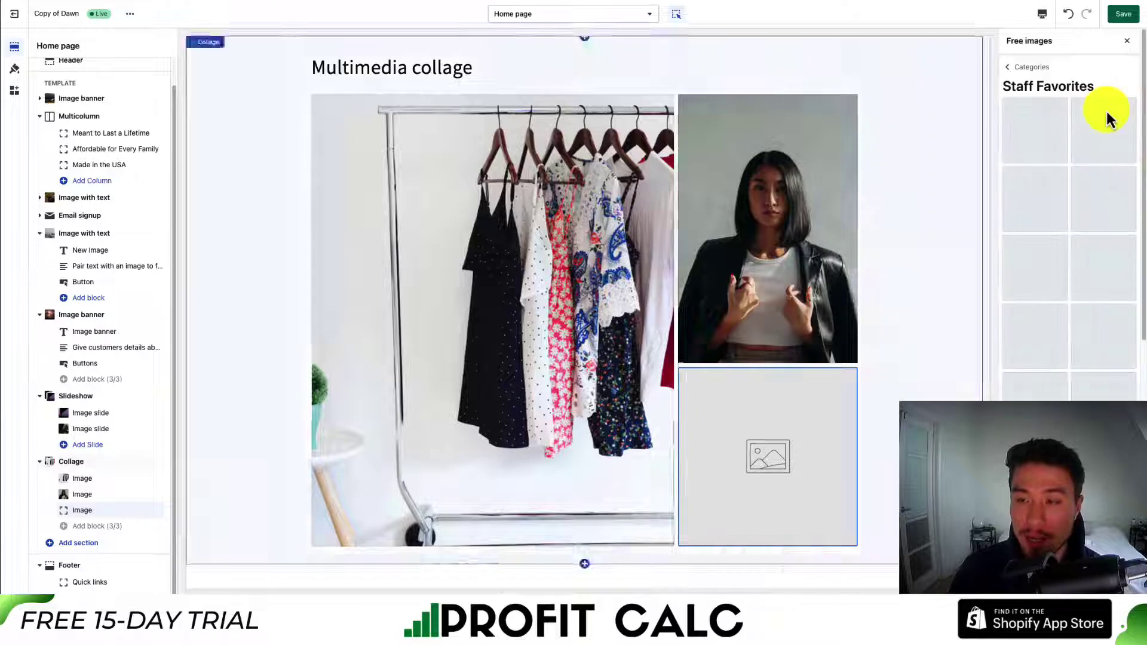
pyautogui.click(1035, 388)
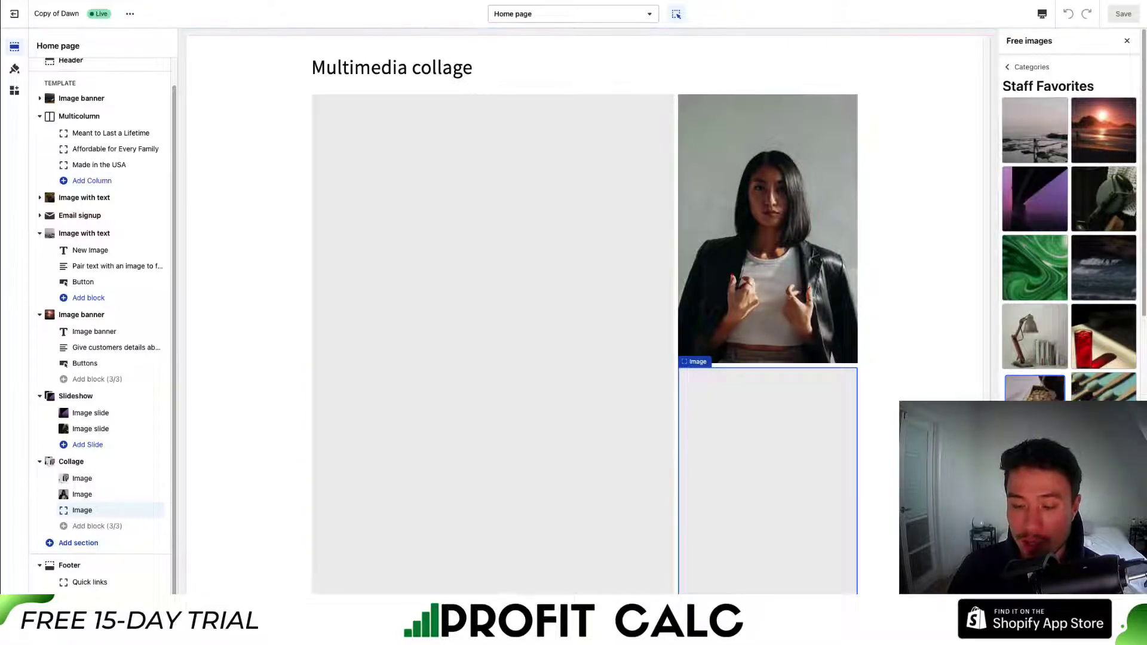
pyautogui.click(911, 408)
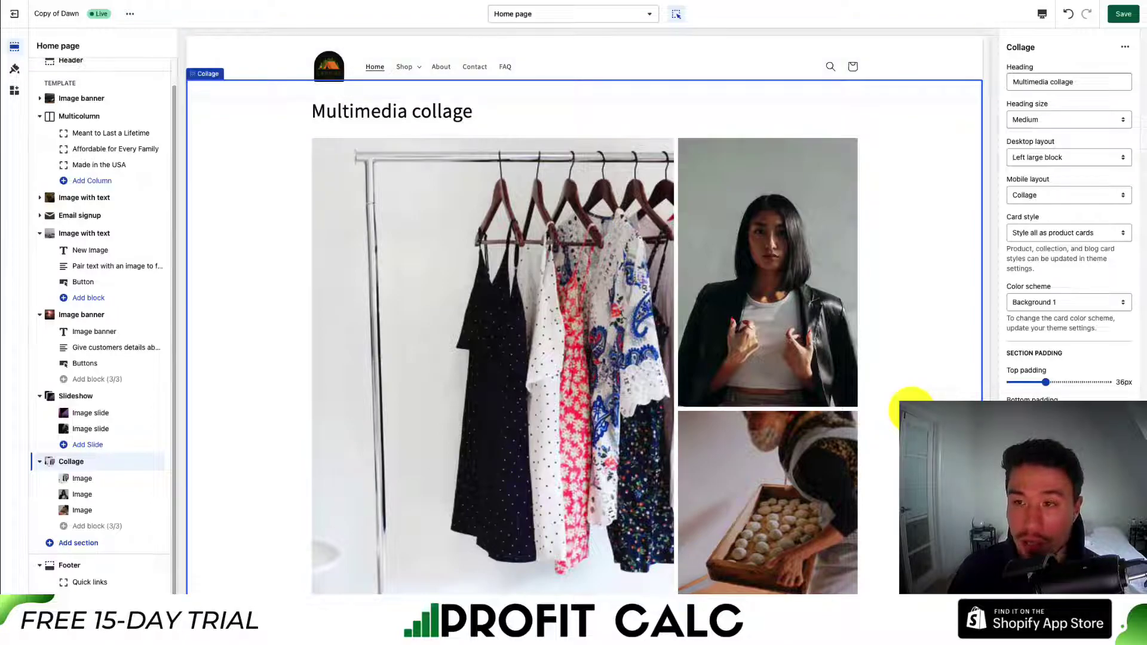
# - Keep the collage Card style as product cards for all, then save the home page
pyautogui.click(1031, 234)
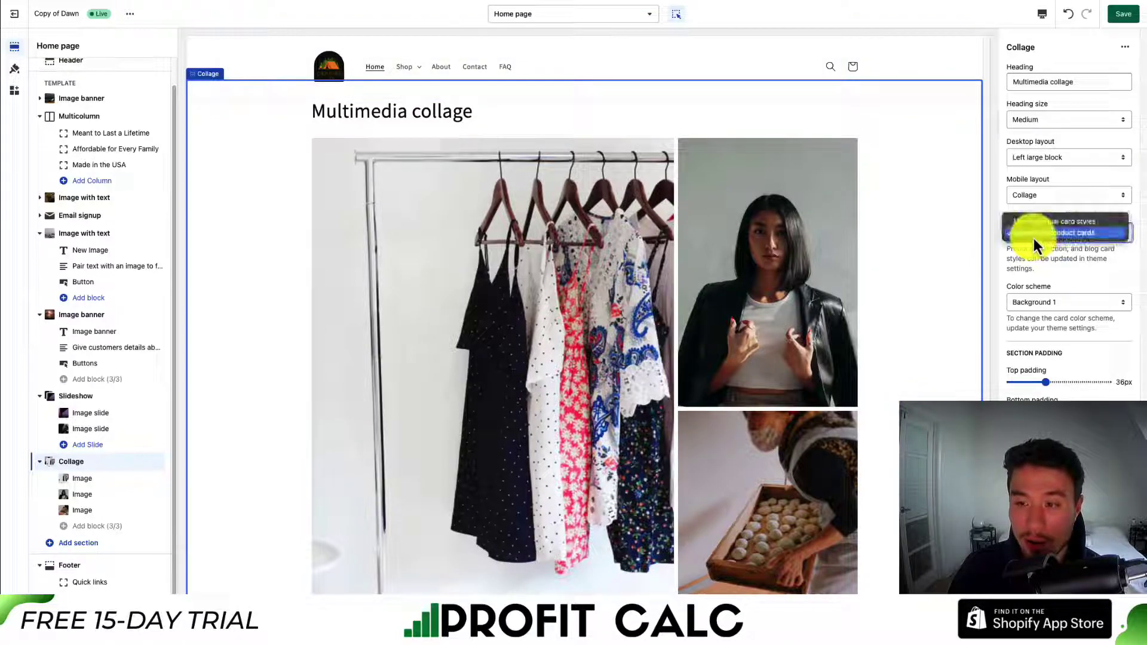
pyautogui.click(1032, 233)
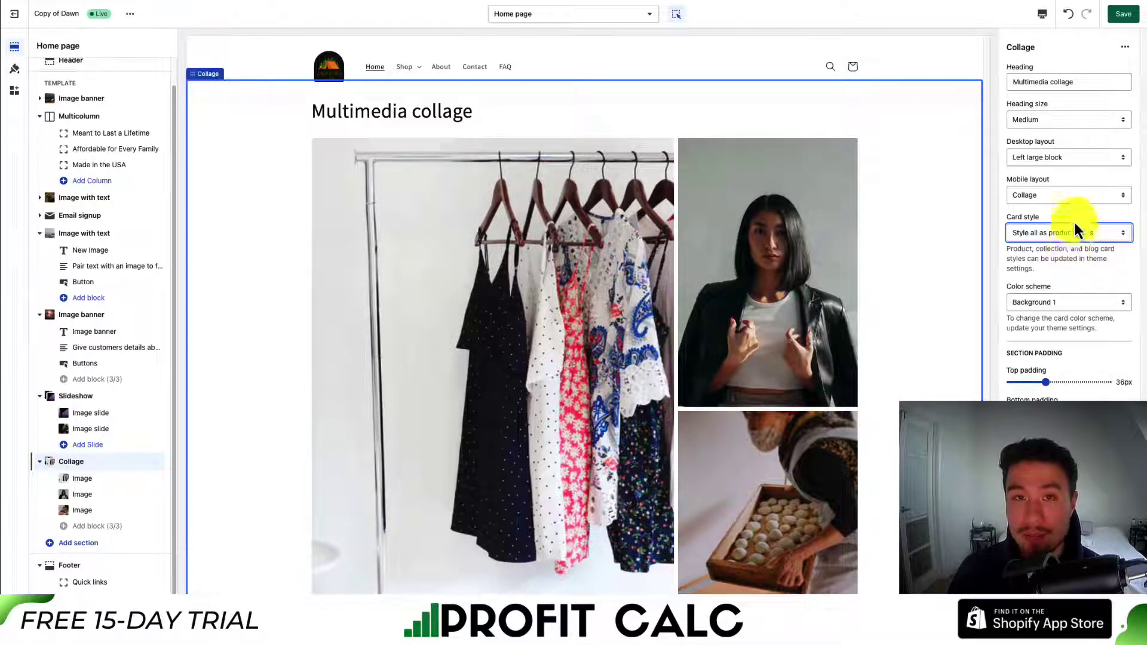
pyautogui.click(1112, 18)
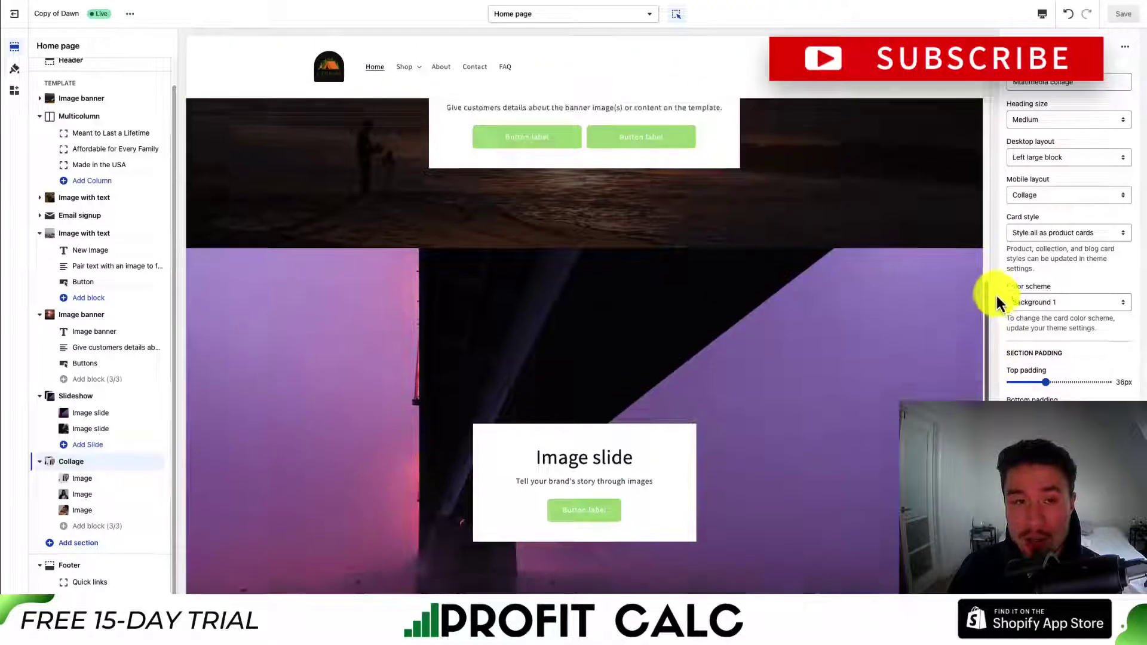
pyautogui.moveTo(996, 293); pyautogui.dragTo(998, 239)
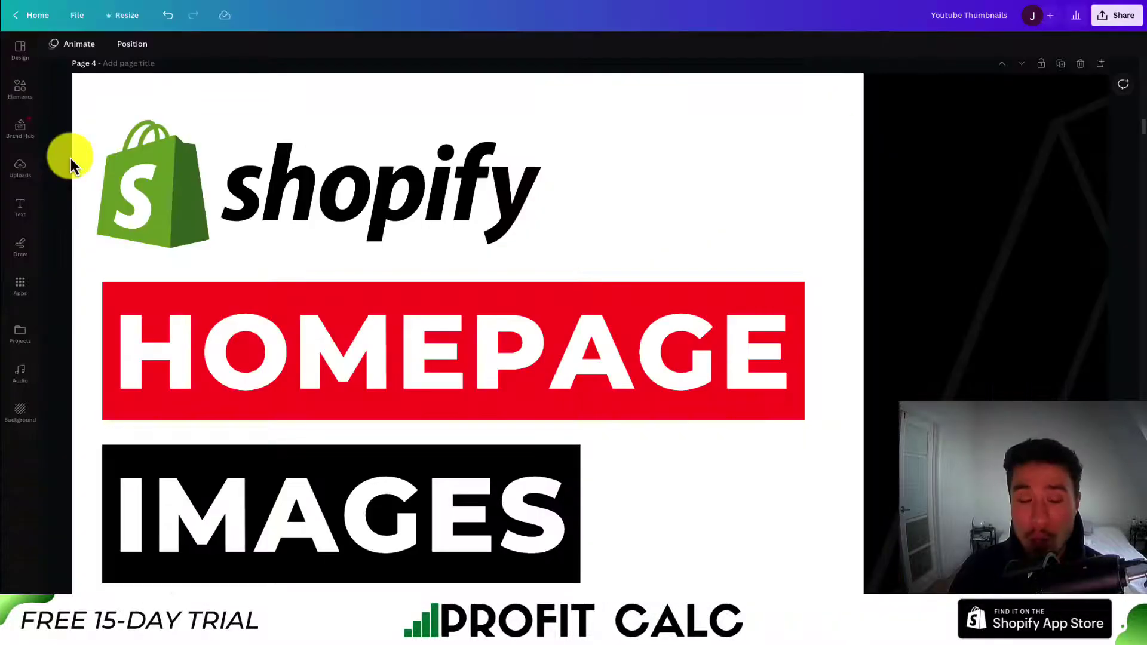